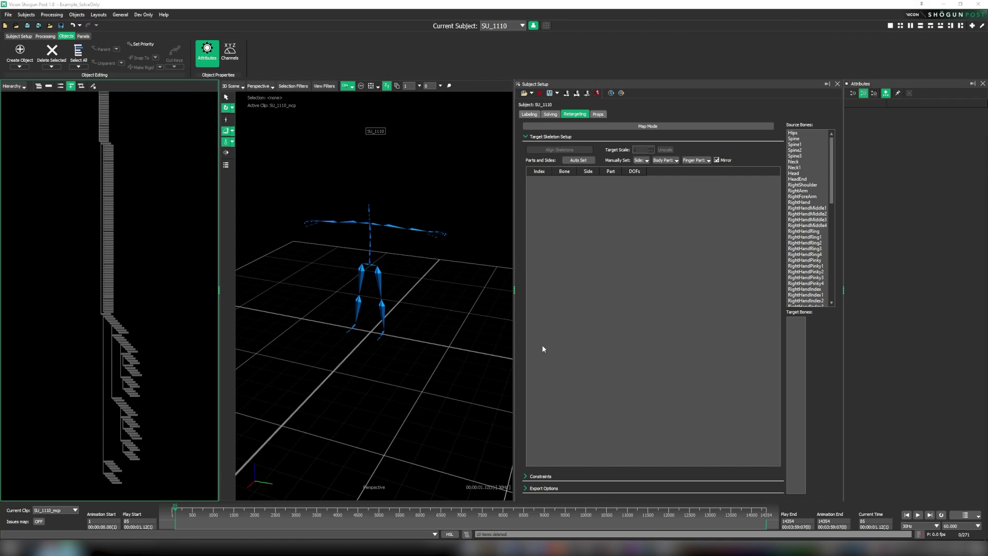
# Import the SK_Mannequin target skeleton from the G:\MOCAP\TestData\Retargeting\SK_Mannequin folder for retargeting.
pyautogui.click(525, 93)
pyautogui.write('G:\\MOCAP\\TestData\\Retargeting\\SK_Mannequin')
pyautogui.press('Return')
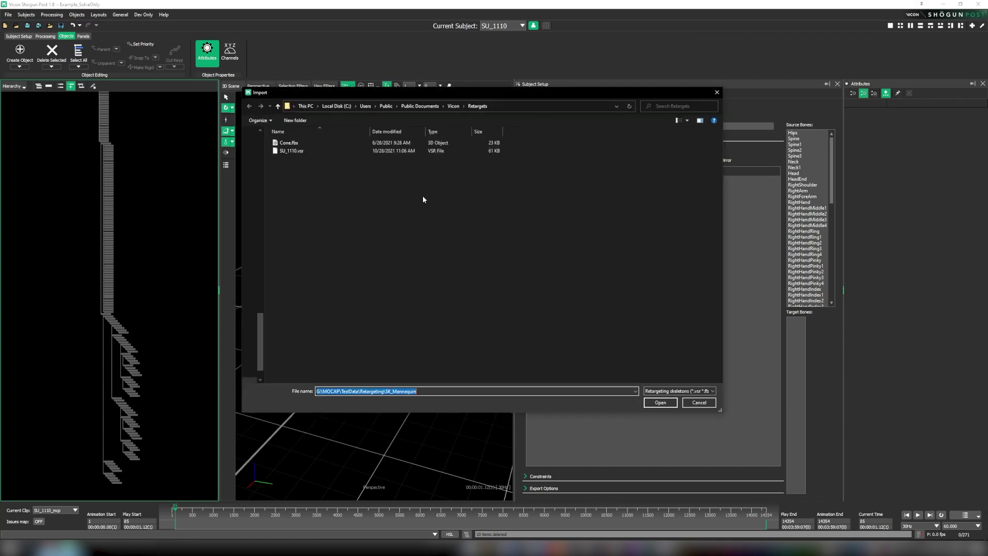
pyautogui.click(325, 145)
pyautogui.click(660, 402)
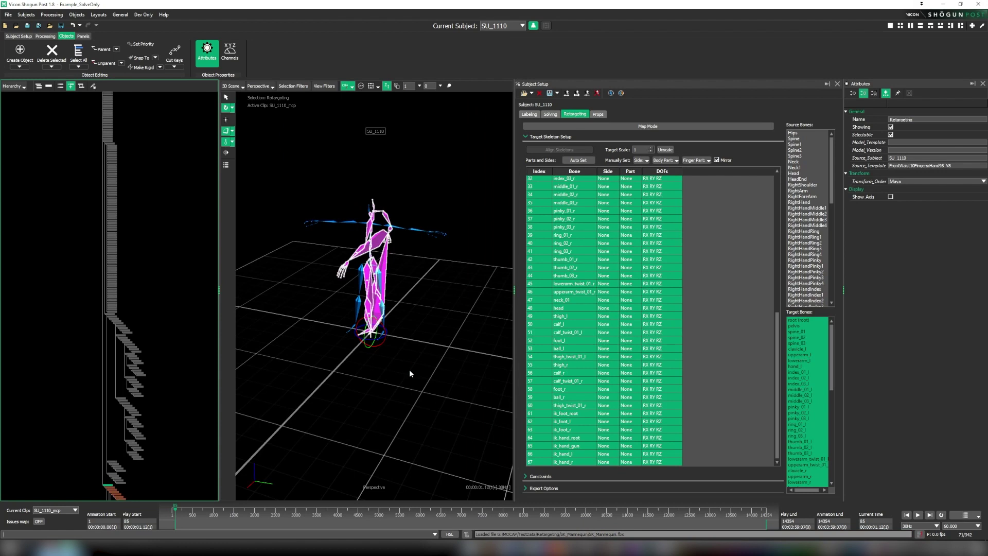
# Parent the pelvis directly under the Retargeting node with Parent Adjust, and unparent the SK_Mannequin node from it.
pyautogui.moveTo(111, 485); pyautogui.dragTo(126, 265, button='middle')
pyautogui.scroll(5, 126, 265)
pyautogui.scroll(2, 127, 268)
pyautogui.click(166, 275)
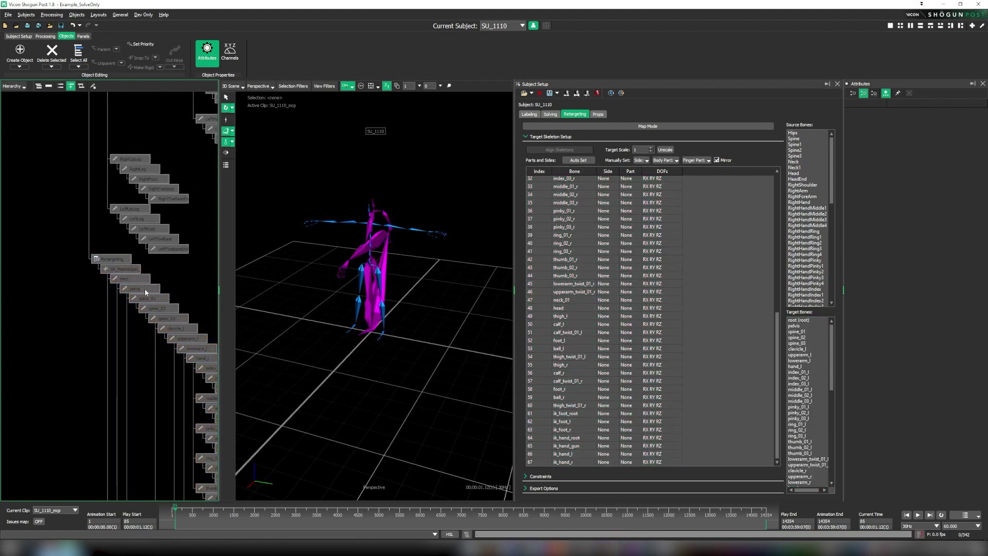
pyautogui.click(145, 289)
pyautogui.click(113, 261)
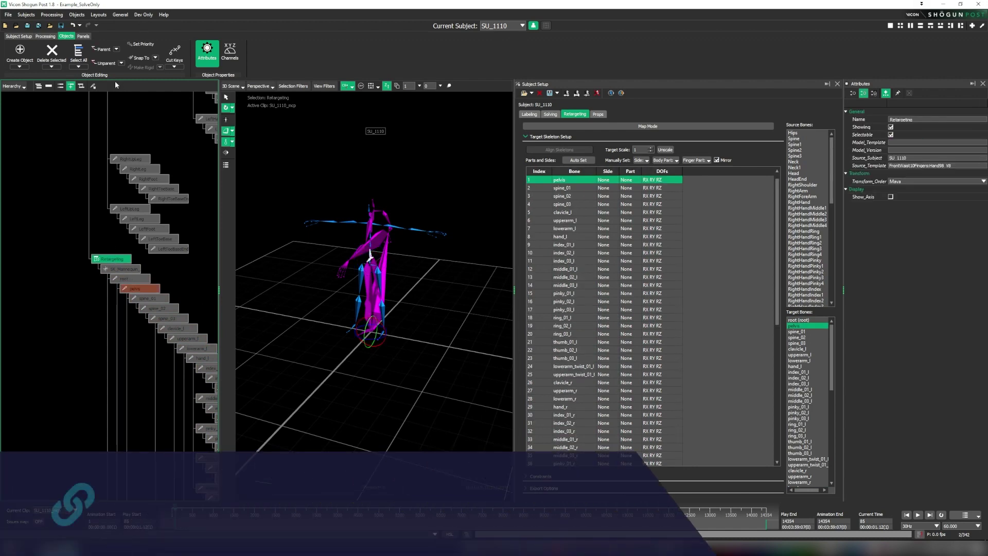
pyautogui.click(117, 49)
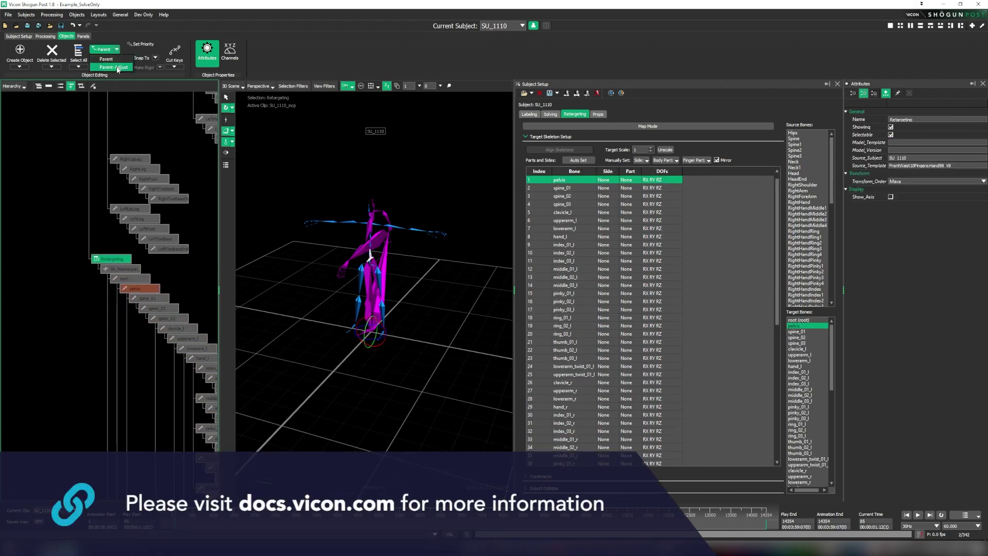
pyautogui.click(118, 67)
pyautogui.click(132, 268)
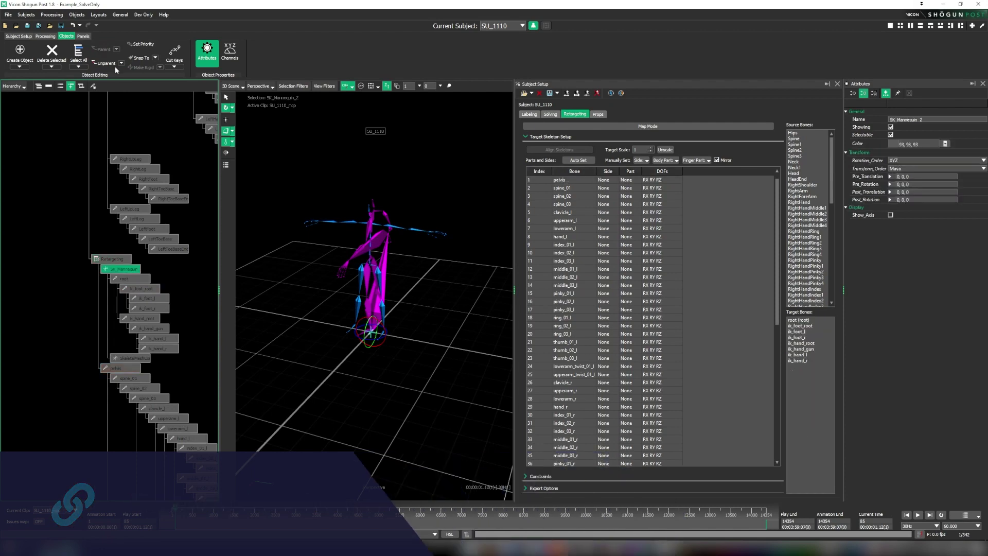
pyautogui.click(109, 68)
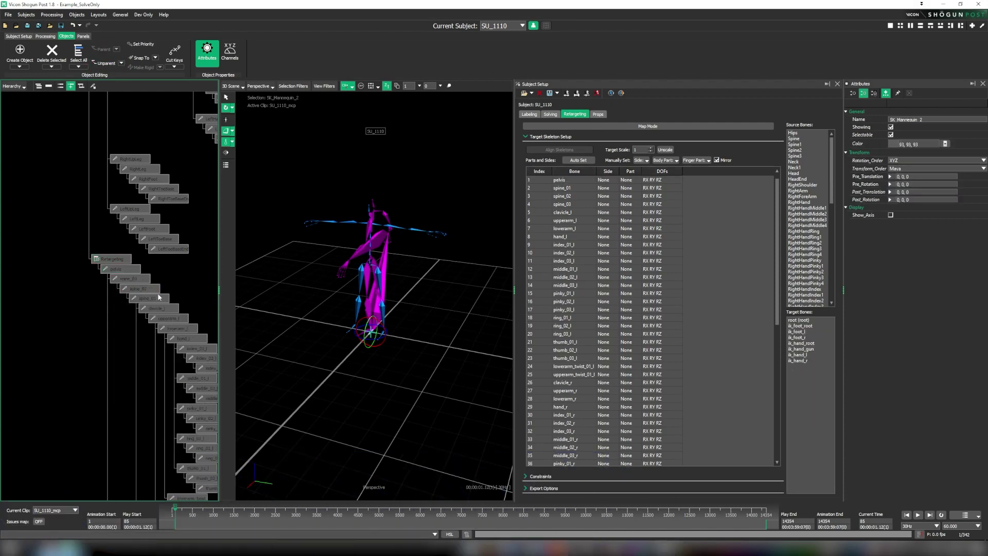
# Set the pelvis bone as the root of the target skeleton.
pyautogui.click(568, 181)
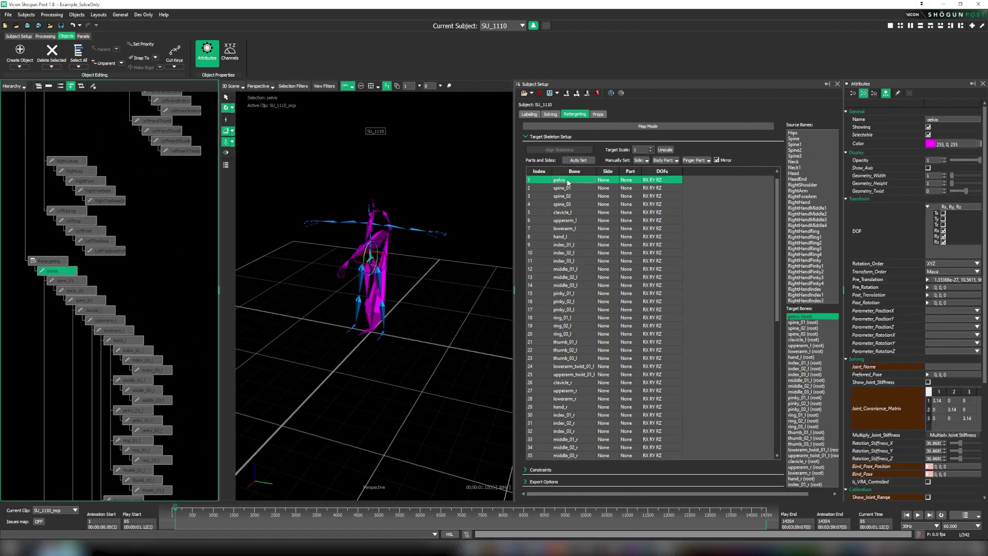
pyautogui.rightClick(568, 182)
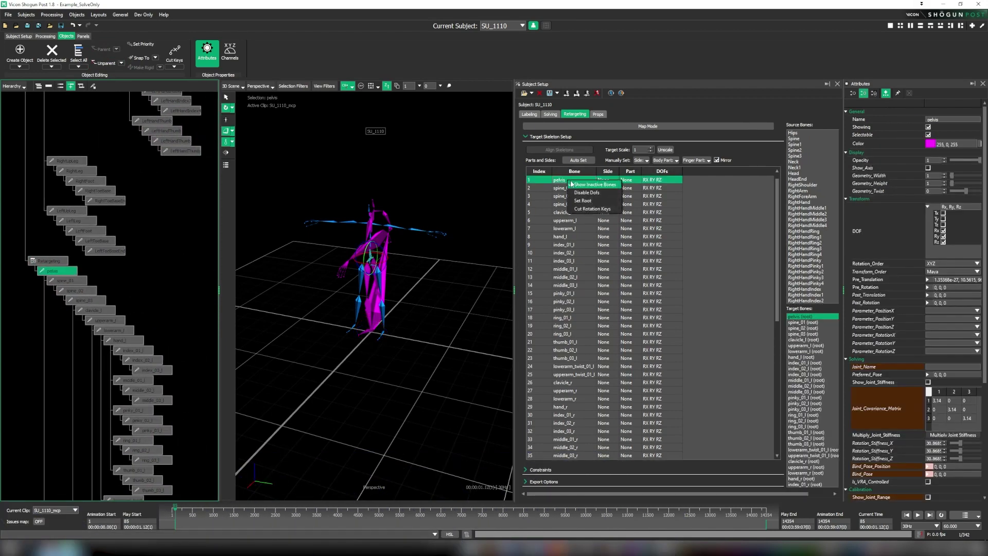
pyautogui.click(590, 201)
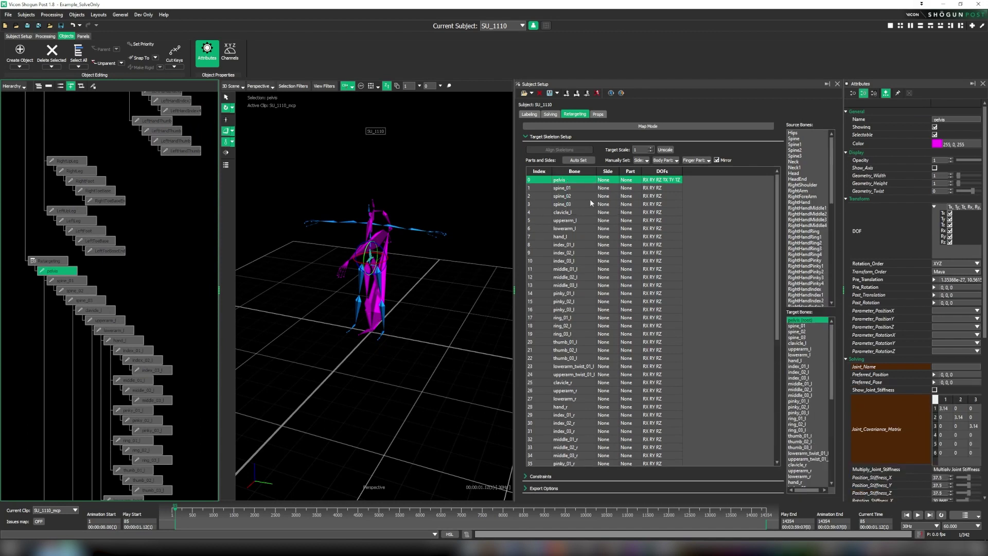
# Disable the DOFs on the left finger bones from index_01_l through thumb_03_l and hide inactive bones from the bone list.
pyautogui.keyDown('alt'); pyautogui.moveTo(446, 278); pyautogui.dragTo(447, 284, button='middle'); pyautogui.keyUp('alt')
pyautogui.keyDown('alt'); pyautogui.moveTo(448, 284); pyautogui.dragTo(448, 277, button='right'); pyautogui.keyUp('alt')
pyautogui.click(447, 288)
pyautogui.moveTo(448, 290); pyautogui.dragTo(446, 286, button='middle')
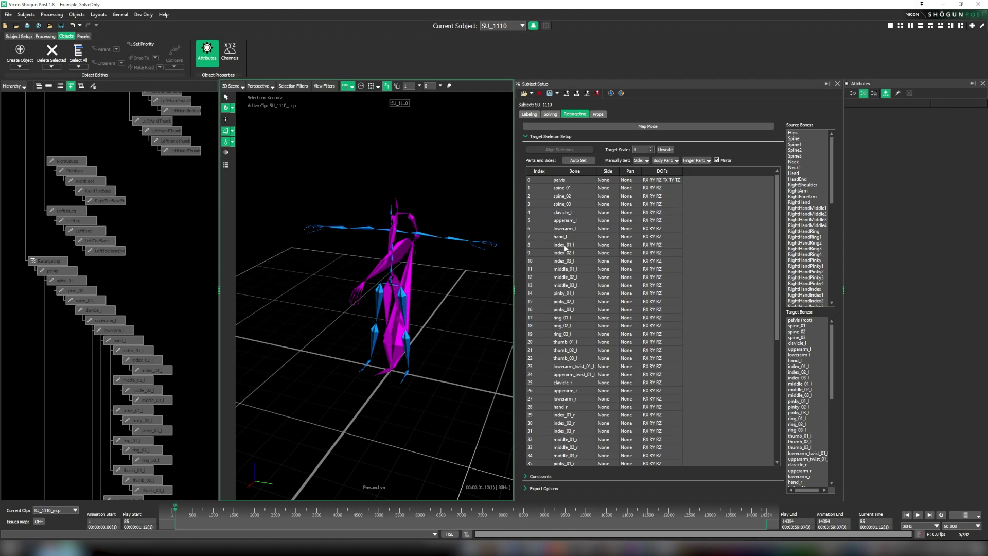
pyautogui.moveTo(564, 248); pyautogui.dragTo(566, 359)
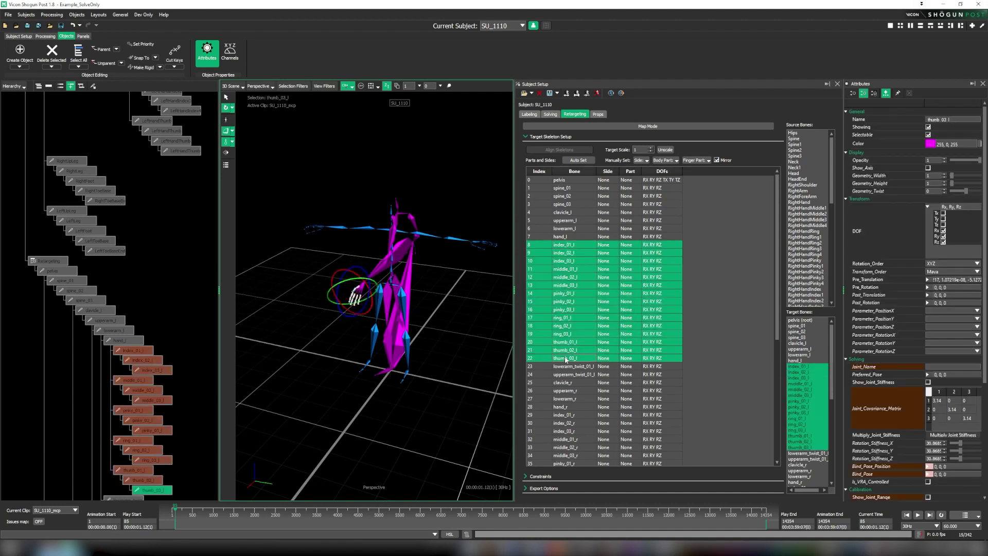
pyautogui.rightClick(565, 318)
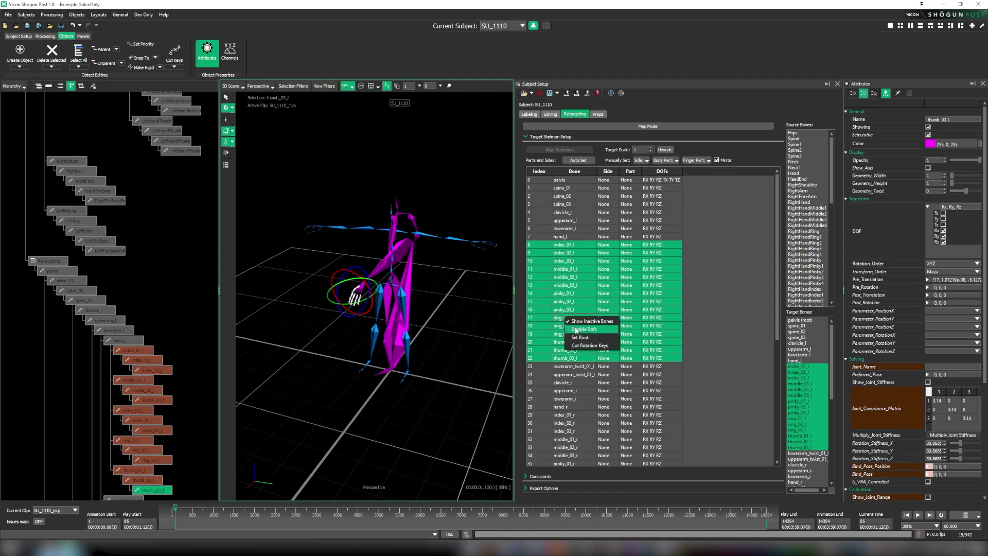
pyautogui.click(576, 330)
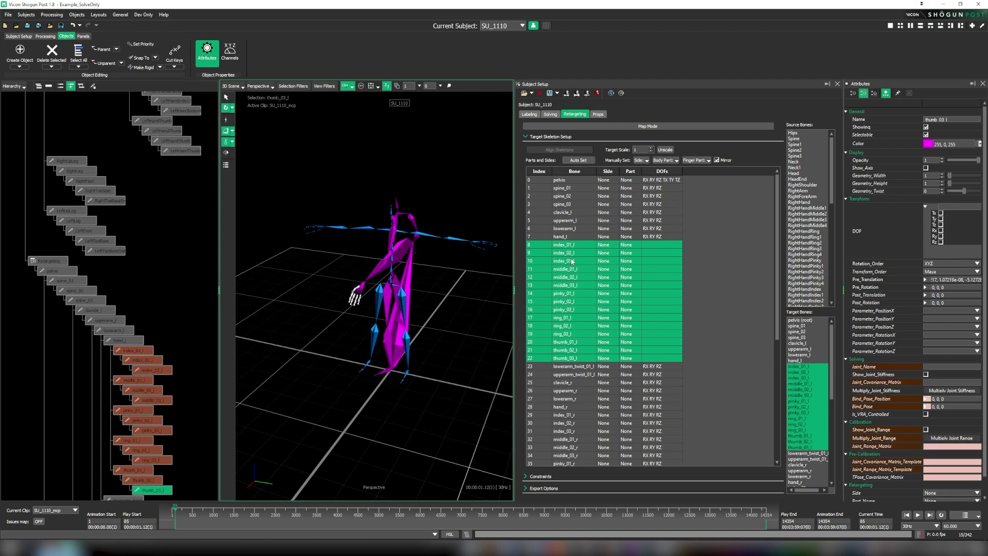
pyautogui.rightClick(573, 260)
pyautogui.click(580, 263)
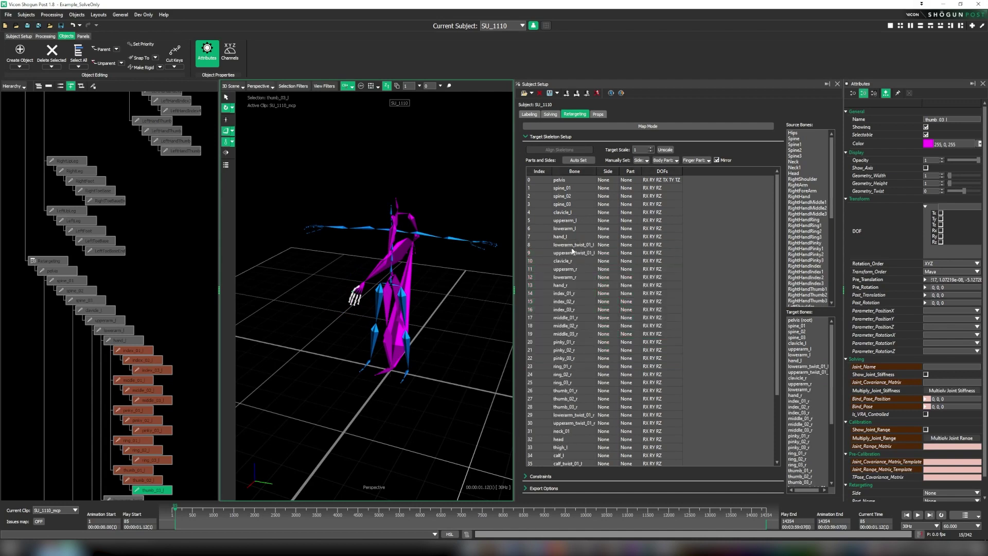
# Disable the DOFs on the lowerarm and upperarm twist bones of both arms.
pyautogui.click(575, 248)
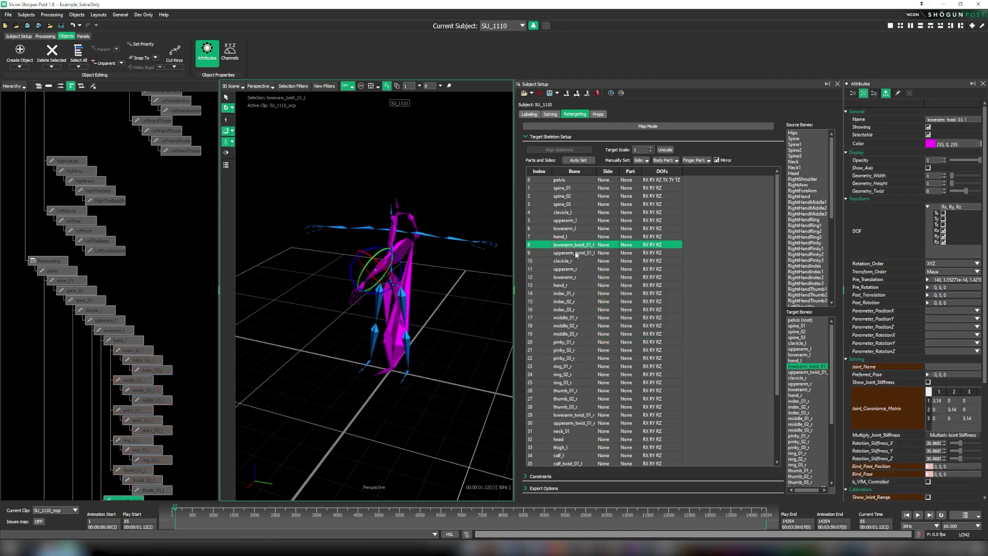
pyautogui.keyDown('shift'); pyautogui.click(576, 253); pyautogui.keyUp('shift')
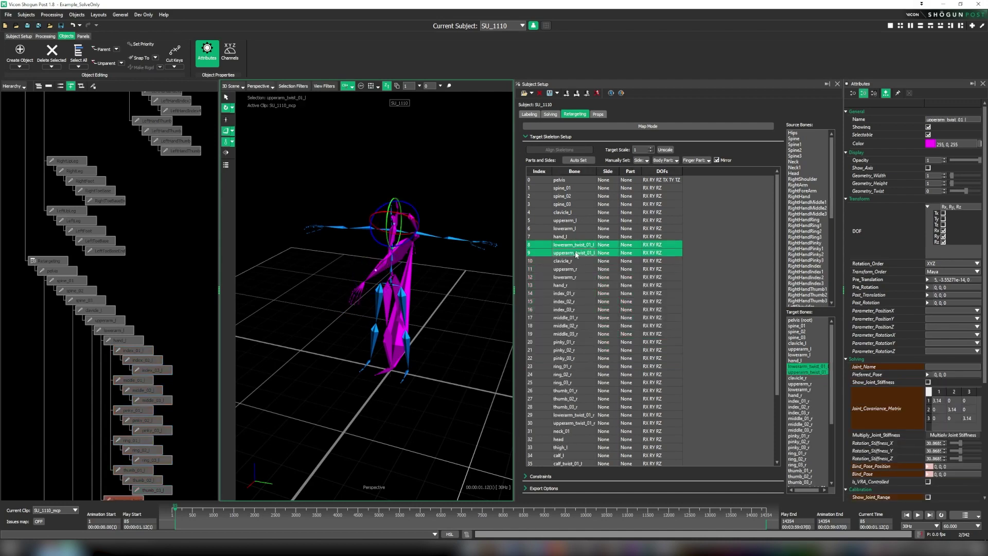
pyautogui.click(579, 416)
pyautogui.keyDown('shift'); pyautogui.click(578, 422); pyautogui.keyUp('shift')
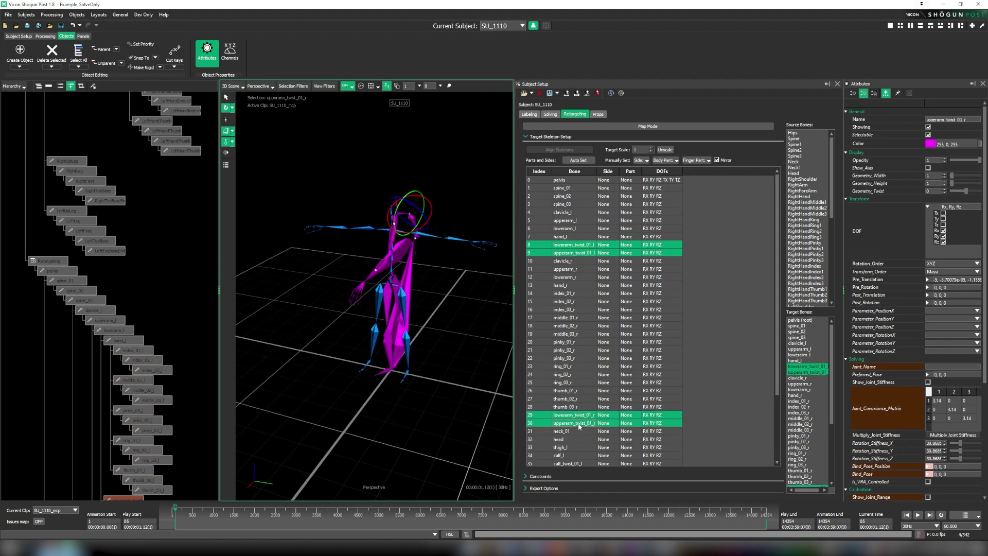
pyautogui.rightClick(579, 424)
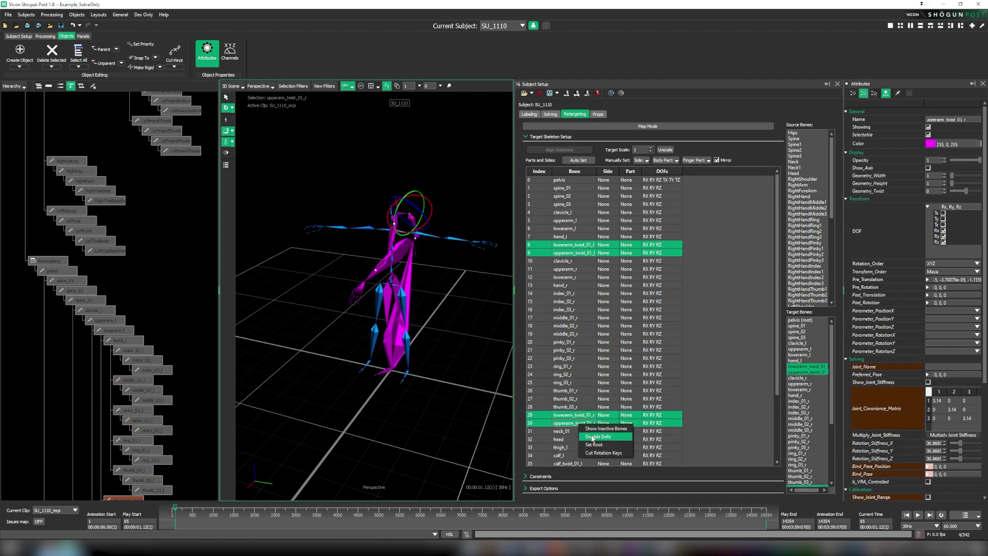
pyautogui.click(592, 437)
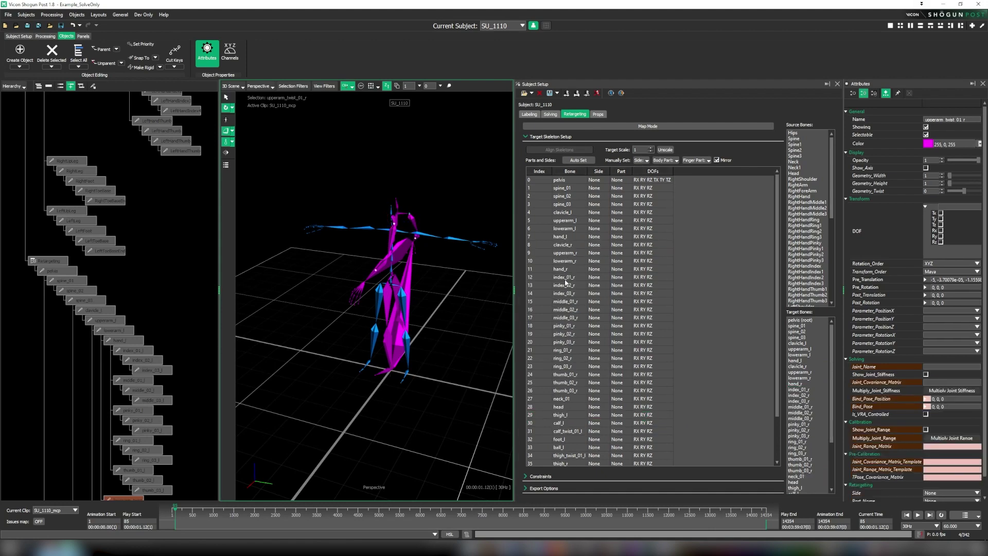
# Disable the DOFs on the right finger bones from index_01_r through thumb_03_r.
pyautogui.click(566, 279)
pyautogui.keyDown('shift'); pyautogui.click(570, 382); pyautogui.keyUp('shift')
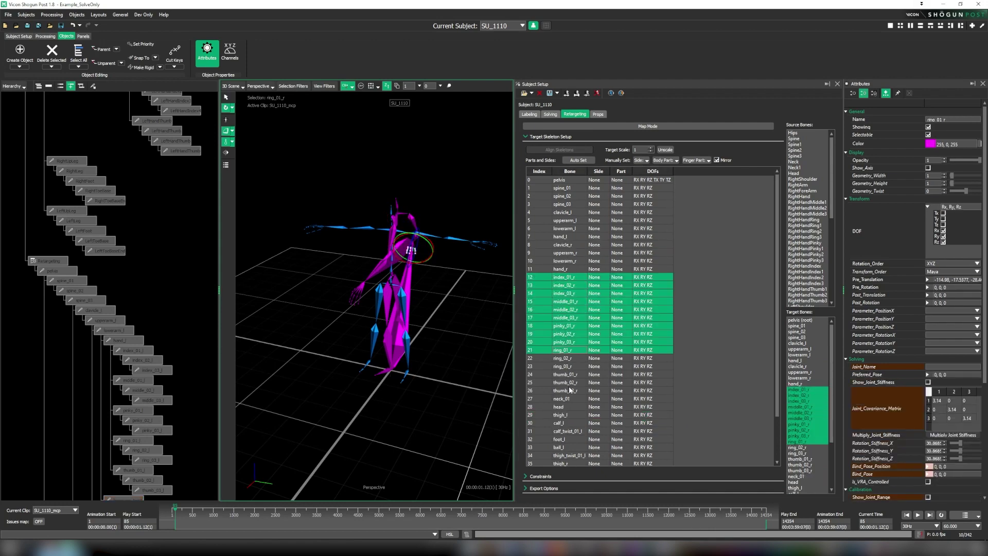
pyautogui.keyDown('shift'); pyautogui.click(570, 391); pyautogui.keyUp('shift')
pyautogui.rightClick(564, 346)
pyautogui.click(576, 358)
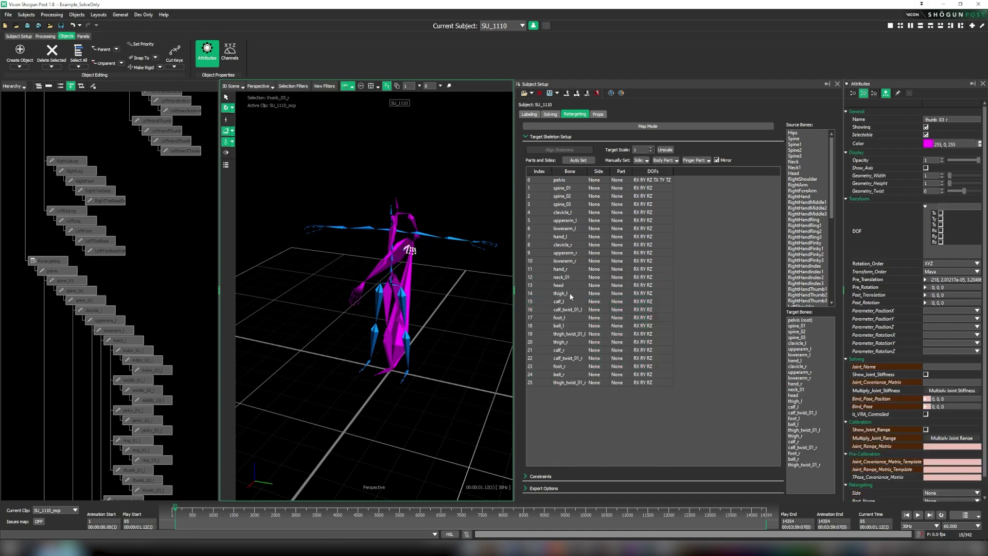
# Disable the DOFs on the calf and thigh twist bones of both legs.
pyautogui.keyDown('ctrl'); pyautogui.click(576, 358); pyautogui.keyUp('ctrl')
pyautogui.keyDown('ctrl'); pyautogui.click(571, 382); pyautogui.keyUp('ctrl')
pyautogui.rightClick(572, 382)
pyautogui.click(594, 394)
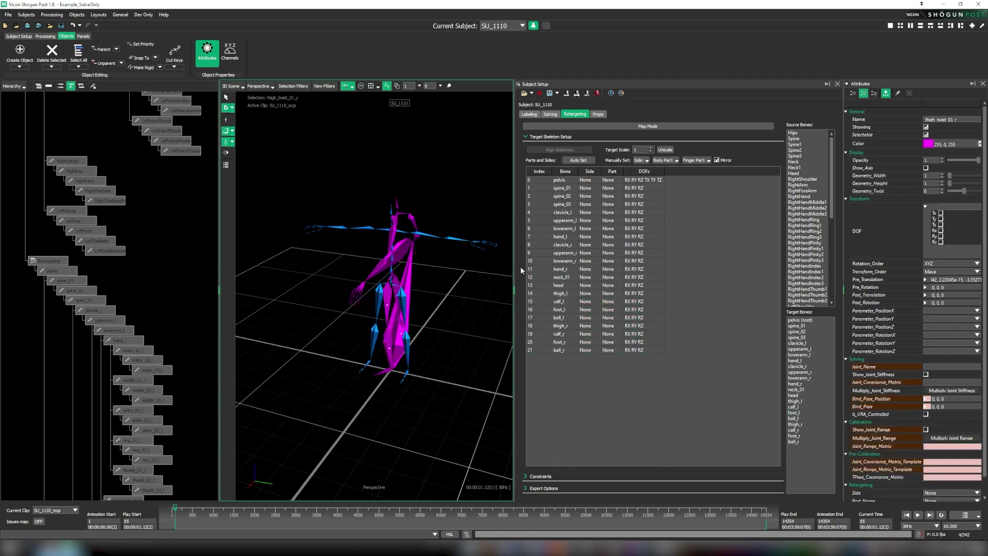
# Turn on Map Mode and align the target skeleton with the source skeleton.
pyautogui.scroll(4, 458, 247)
pyautogui.keyDown('alt'); pyautogui.moveTo(455, 245); pyautogui.dragTo(435, 260, button='middle'); pyautogui.keyUp('alt')
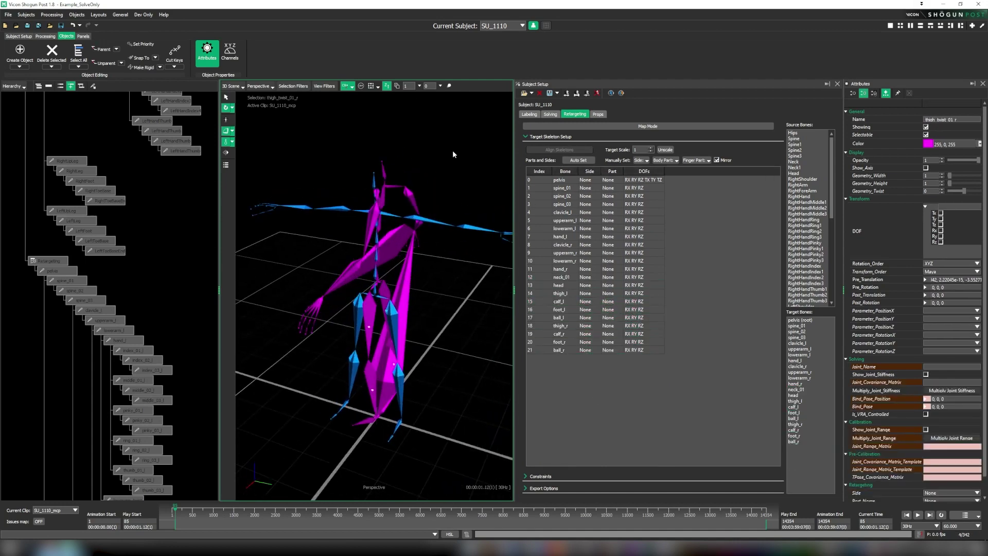
pyautogui.click(529, 126)
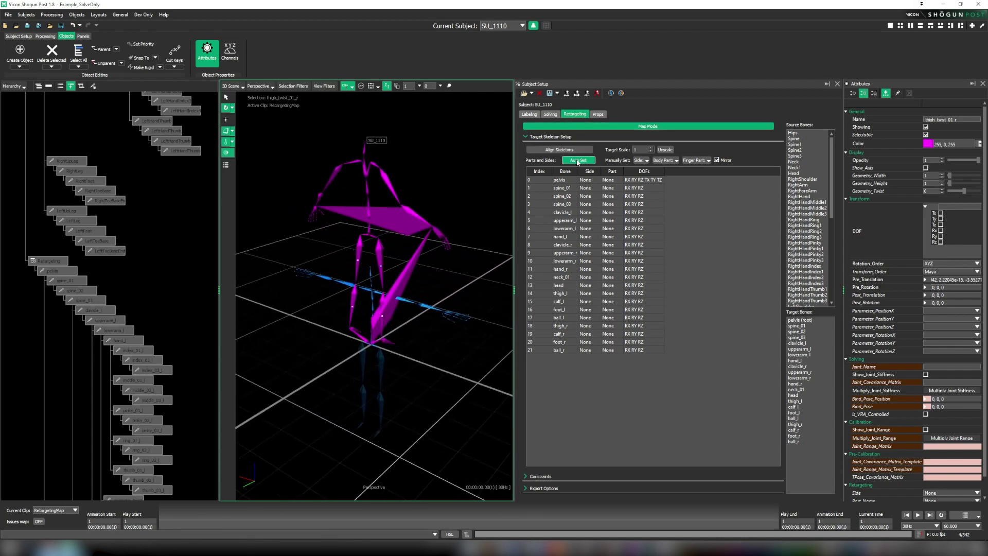
pyautogui.click(559, 150)
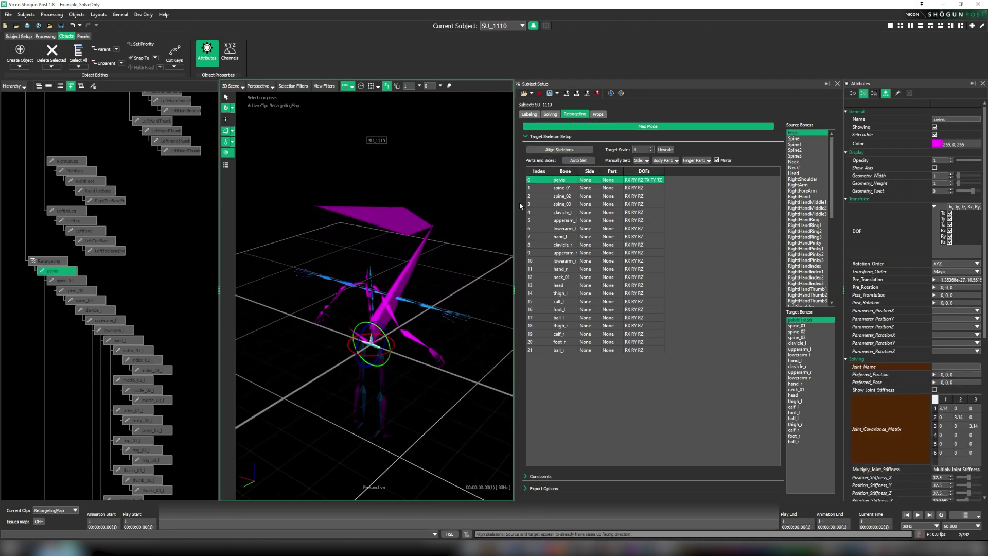
# Rotate the pelvis to match the source skeleton's facing direction and set its X, Y and Z rotation channels to -90.
pyautogui.click(61, 270)
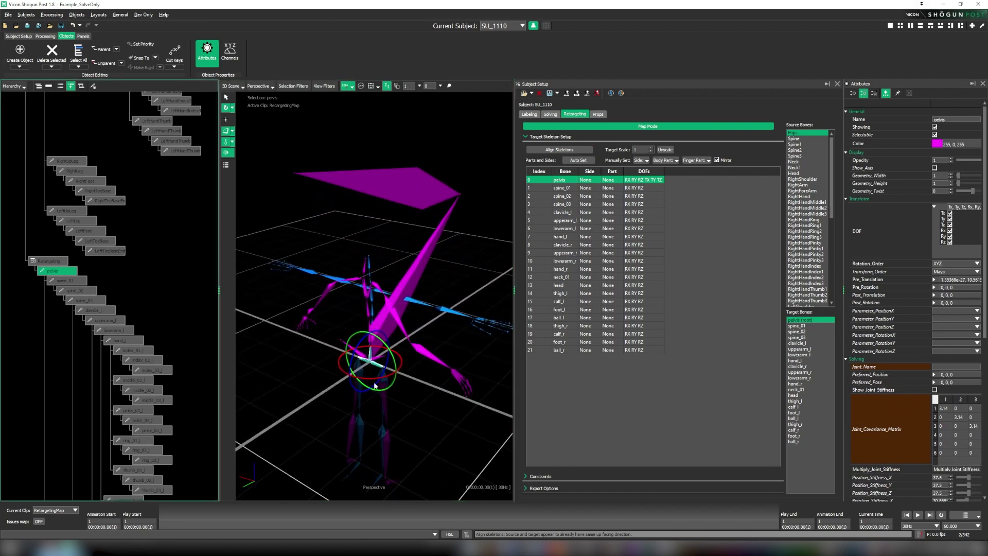
pyautogui.moveTo(334, 369); pyautogui.dragTo(426, 336)
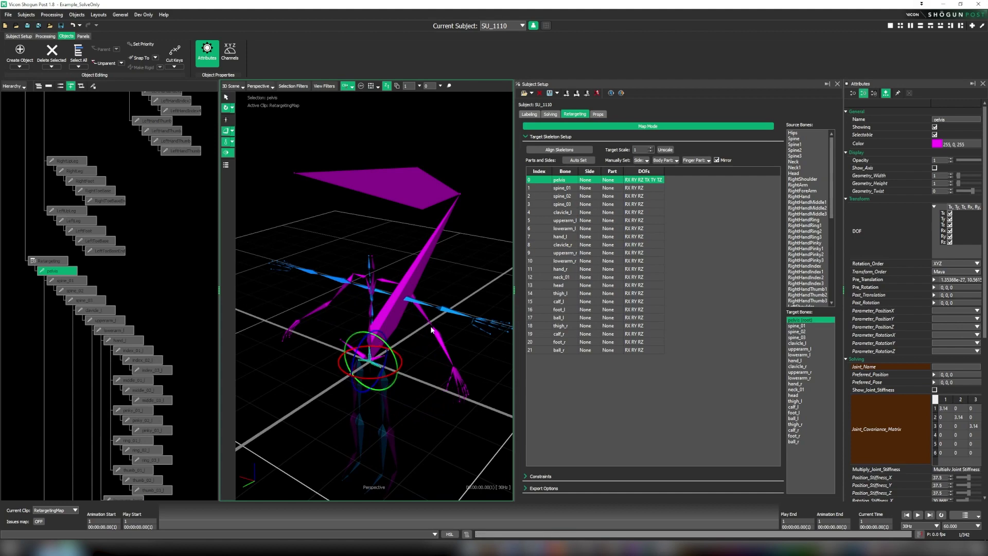
pyautogui.rightClick(478, 261)
pyautogui.click(502, 271)
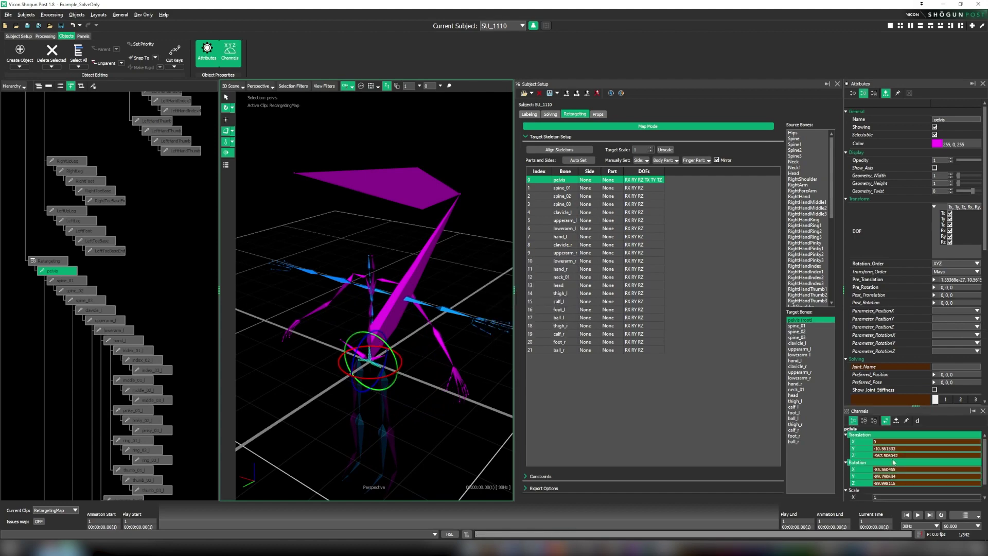
pyautogui.moveTo(898, 476); pyautogui.dragTo(855, 468)
pyautogui.write('-90')
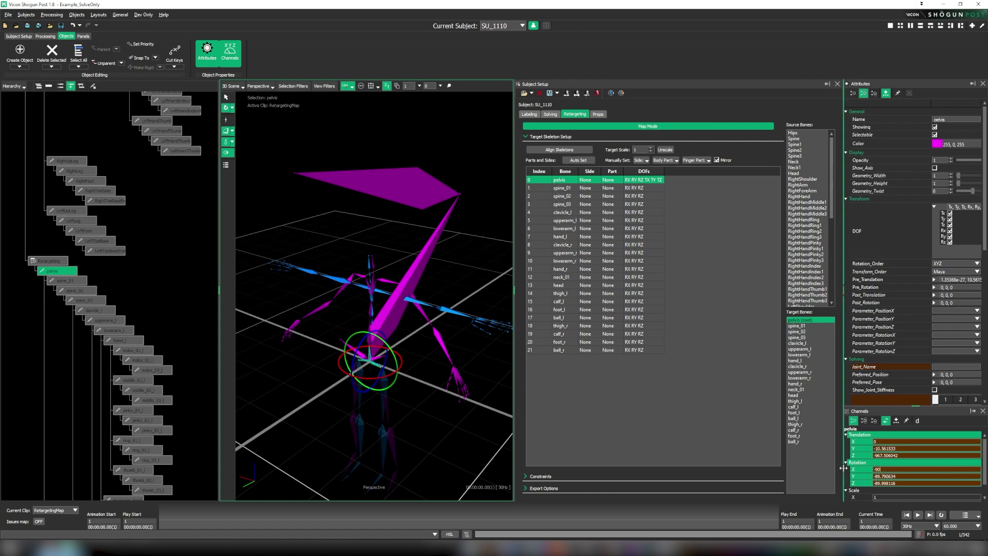
pyautogui.press('Return')
pyautogui.moveTo(898, 483); pyautogui.dragTo(813, 474)
pyautogui.write('-90')
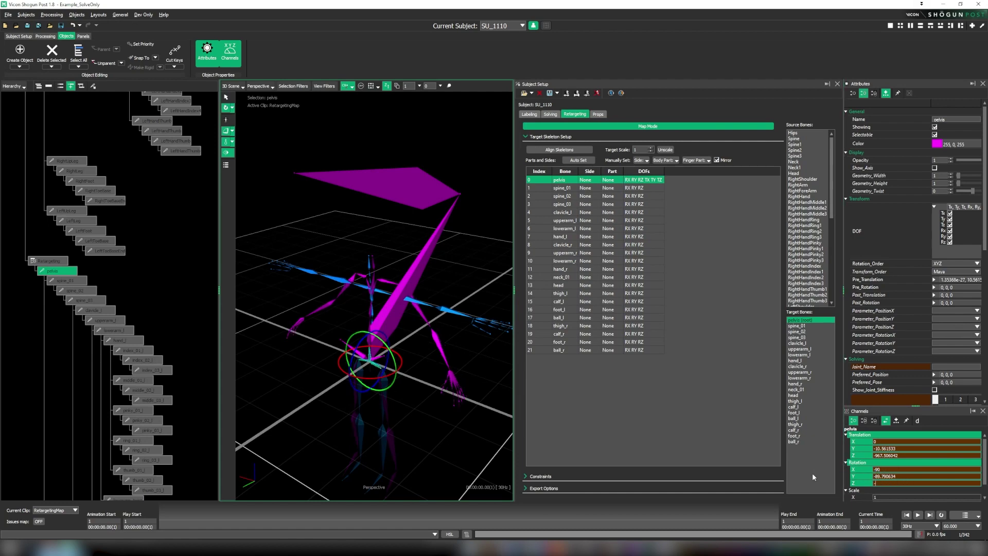
pyautogui.press('Return')
pyautogui.hotkey('shift', 'Tab')
pyautogui.write('-90')
pyautogui.press('Return')
pyautogui.click(983, 411)
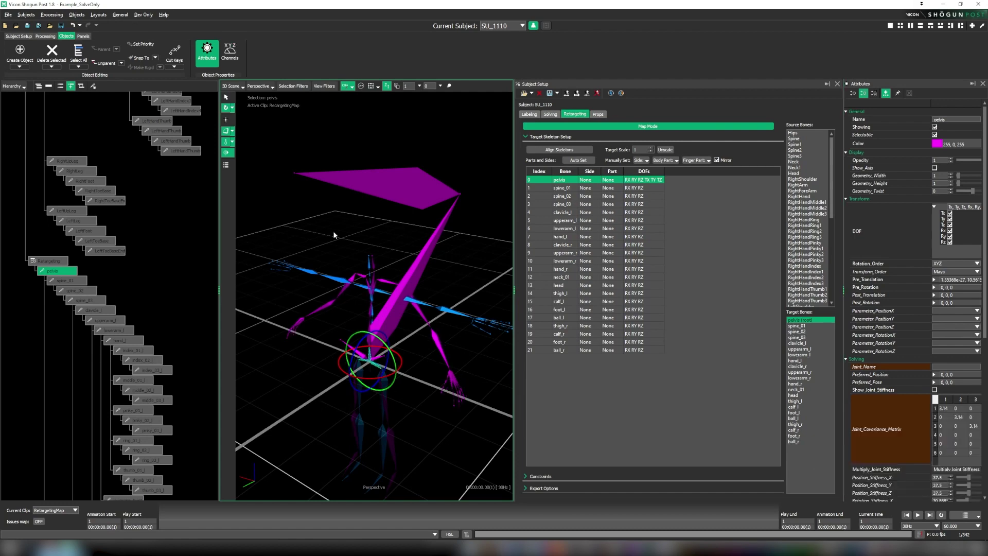
# Select the stray IK bones around the target skeleton and turn off their Showing attribute.
pyautogui.keyDown('alt'); pyautogui.moveTo(332, 231); pyautogui.dragTo(336, 196, button='middle'); pyautogui.keyUp('alt')
pyautogui.click(412, 333)
pyautogui.keyDown('alt'); pyautogui.moveTo(412, 333); pyautogui.dragTo(434, 334); pyautogui.keyUp('alt')
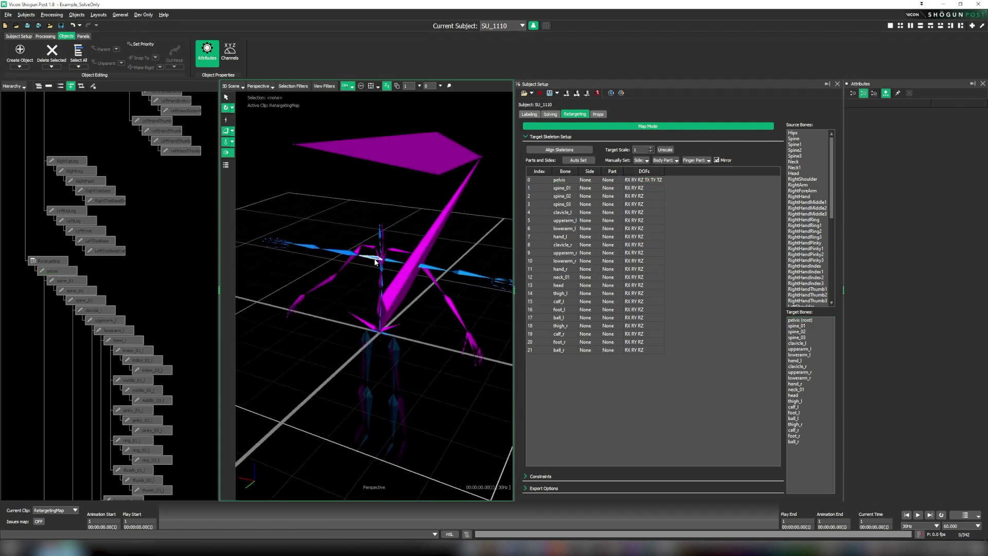
pyautogui.click(472, 228)
pyautogui.click(349, 312)
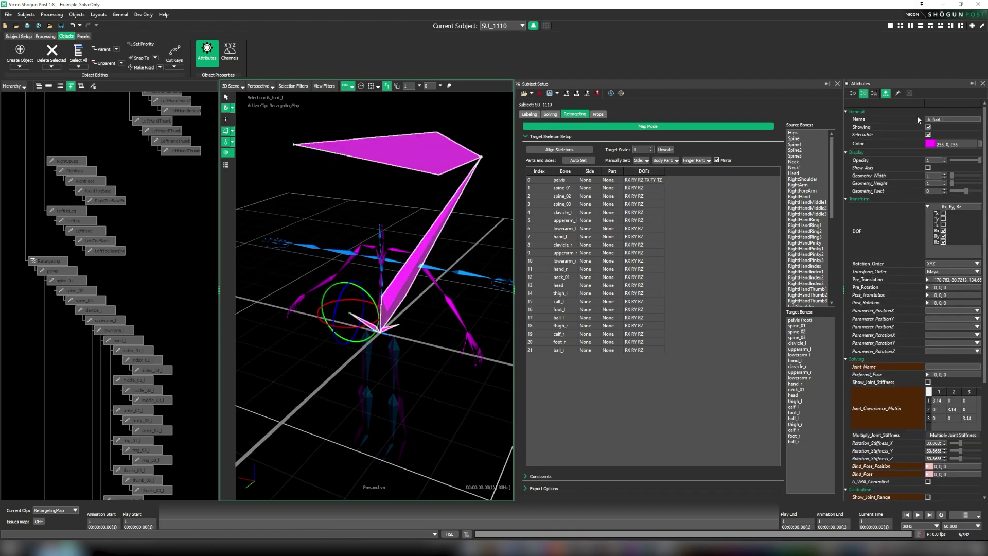
pyautogui.click(927, 127)
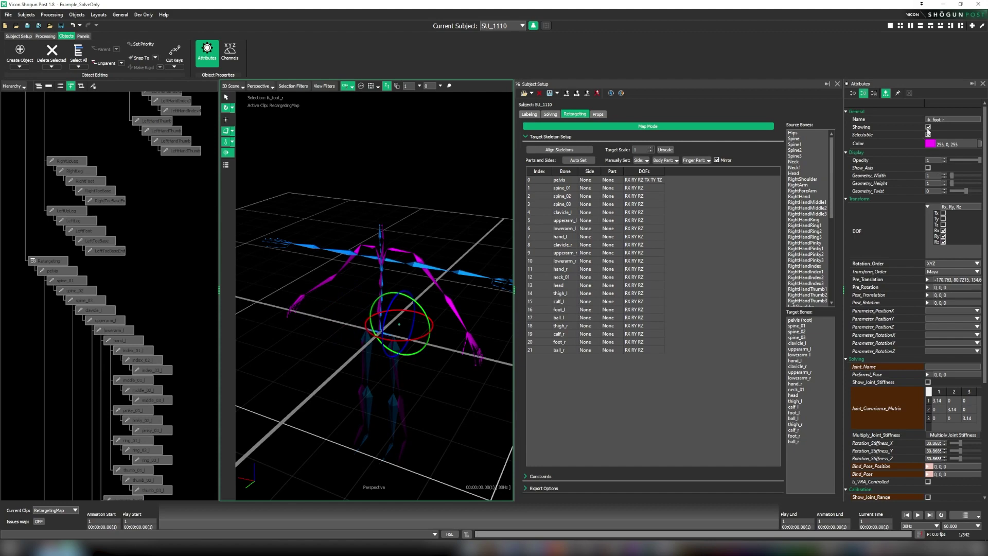
# Select the spine_01 to spine_03, neck_01 and head bones of the target skeleton and set their Geometry_Twist to -90.
pyautogui.click(368, 232)
pyautogui.press('q')
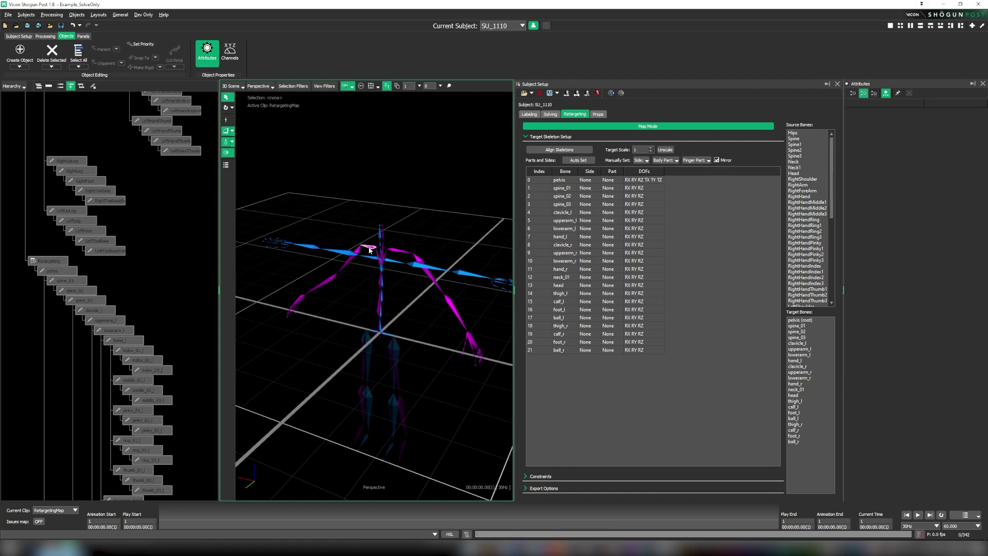
pyautogui.click(380, 305)
pyautogui.keyDown('alt'); pyautogui.moveTo(418, 322); pyautogui.dragTo(413, 266, button='right'); pyautogui.keyUp('alt')
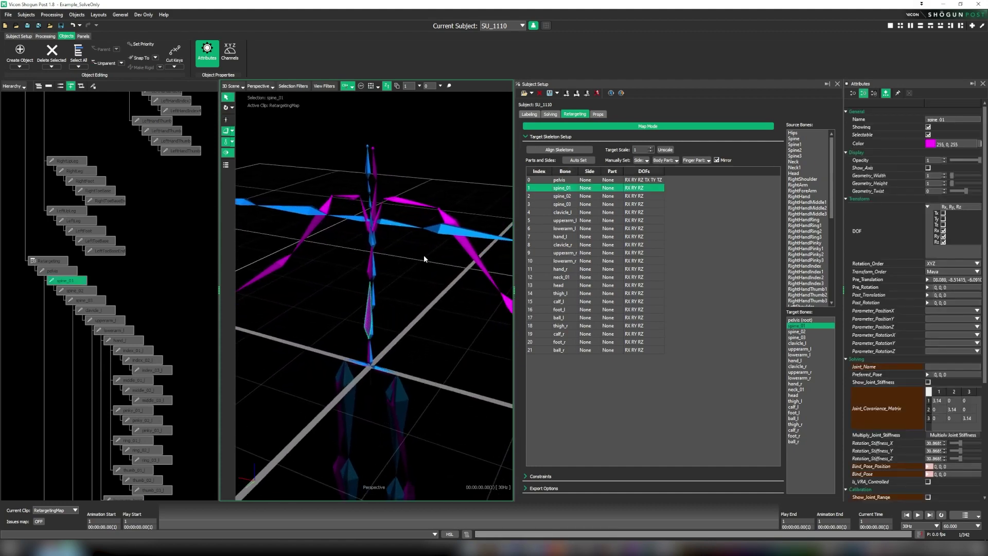
pyautogui.keyDown('shift'); pyautogui.click(567, 205); pyautogui.keyUp('shift')
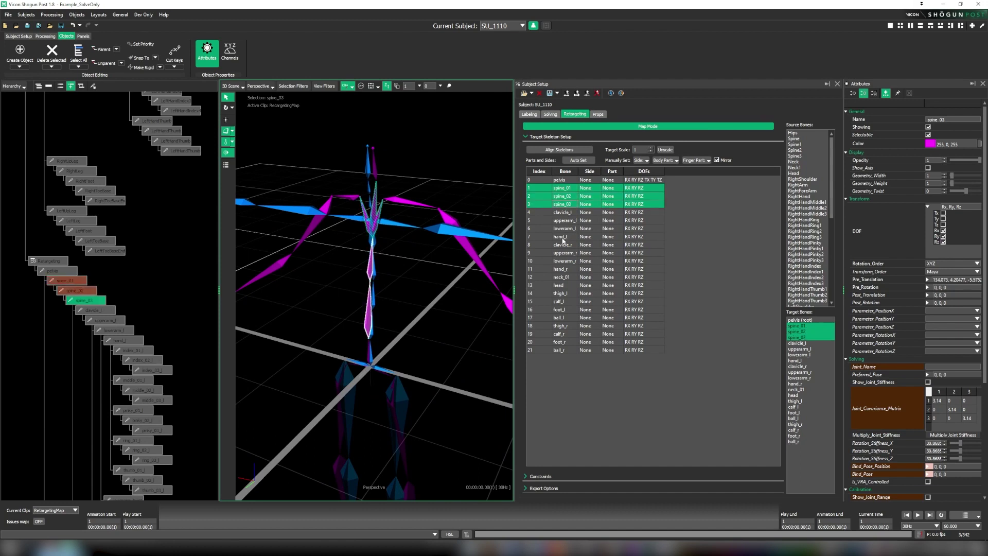
pyautogui.keyDown('ctrl'); pyautogui.click(559, 278); pyautogui.keyUp('ctrl')
pyautogui.keyDown('ctrl'); pyautogui.click(560, 286); pyautogui.keyUp('ctrl')
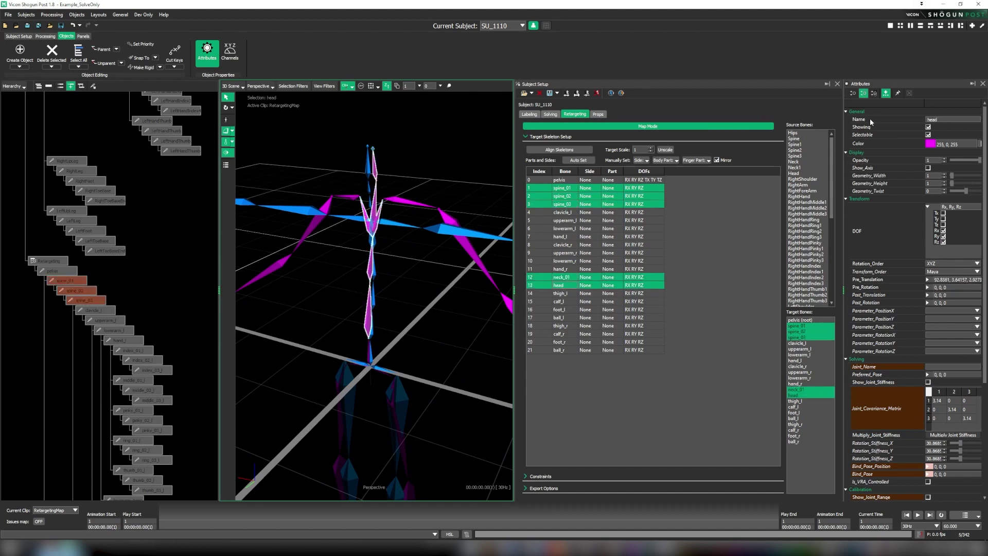
pyautogui.write('-90')
pyautogui.press('Return')
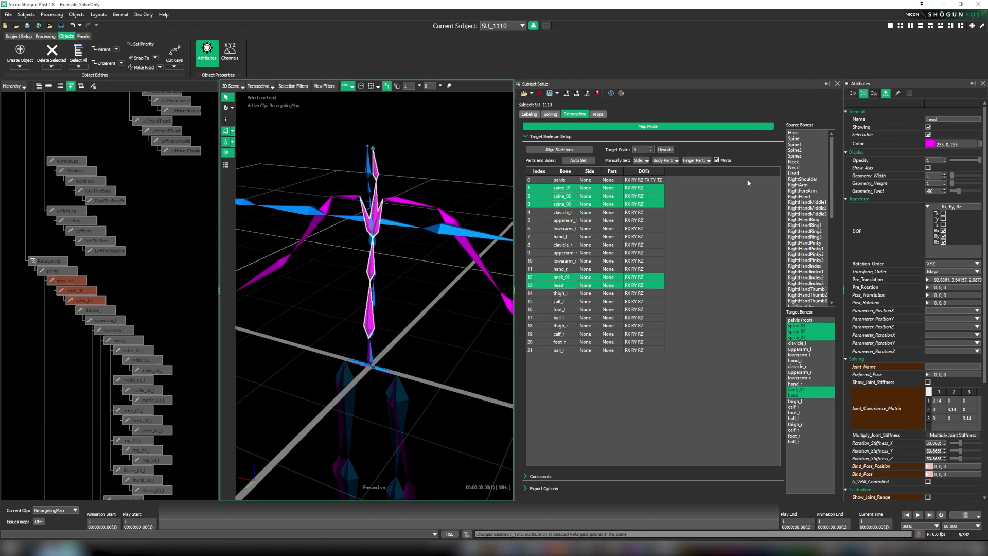
# Select the whole right arm branch from clavicle_r and set its Geometry_Twist to 180.
pyautogui.click(352, 212)
pyautogui.rightClick(352, 213)
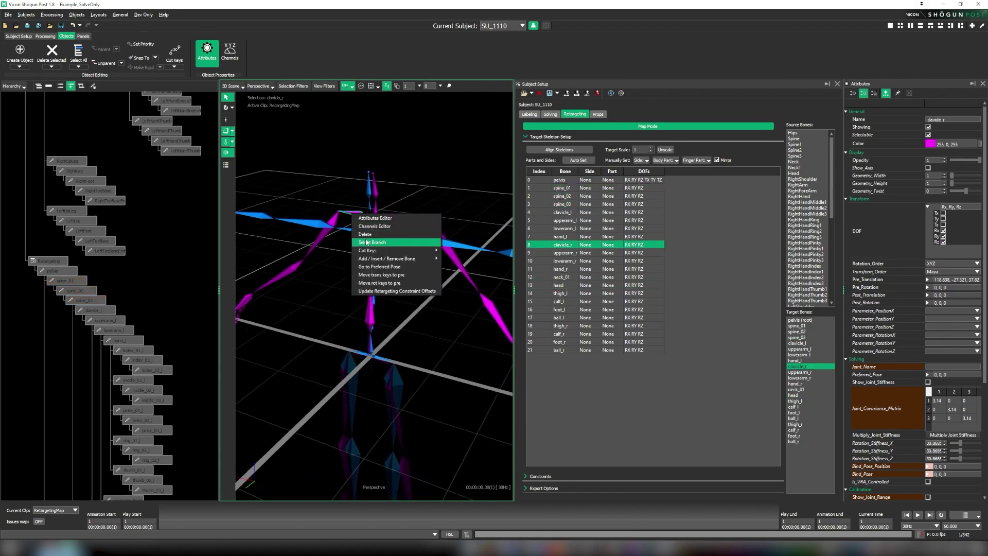
pyautogui.click(365, 241)
pyautogui.keyDown('alt'); pyautogui.moveTo(291, 304); pyautogui.dragTo(332, 311); pyautogui.keyUp('alt')
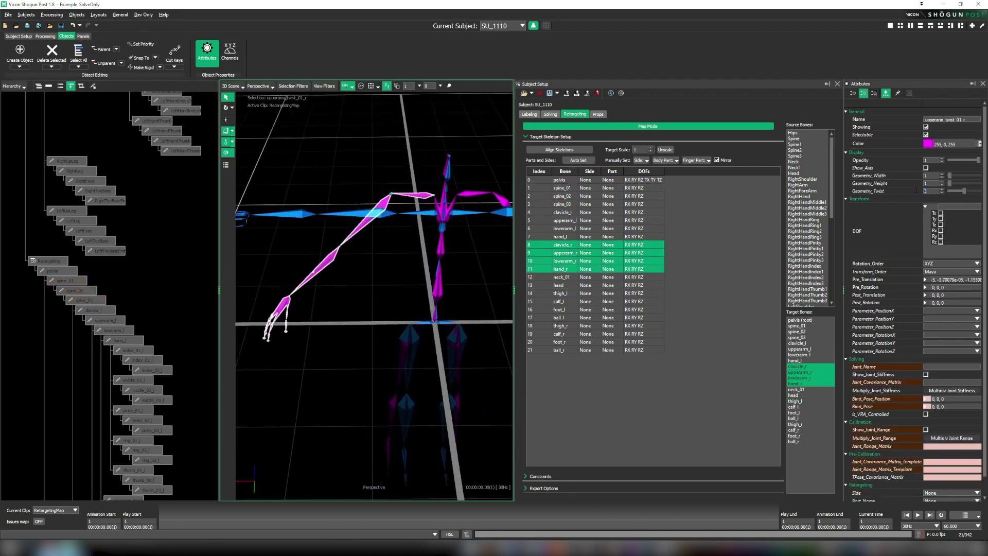
pyautogui.write('90')
pyautogui.press('Return')
pyautogui.click(353, 307)
# Select the hand_r branch including its finger bones and set its Geometry_Twist to 0.
pyautogui.keyDown('alt'); pyautogui.moveTo(353, 307); pyautogui.dragTo(372, 330); pyautogui.keyUp('alt')
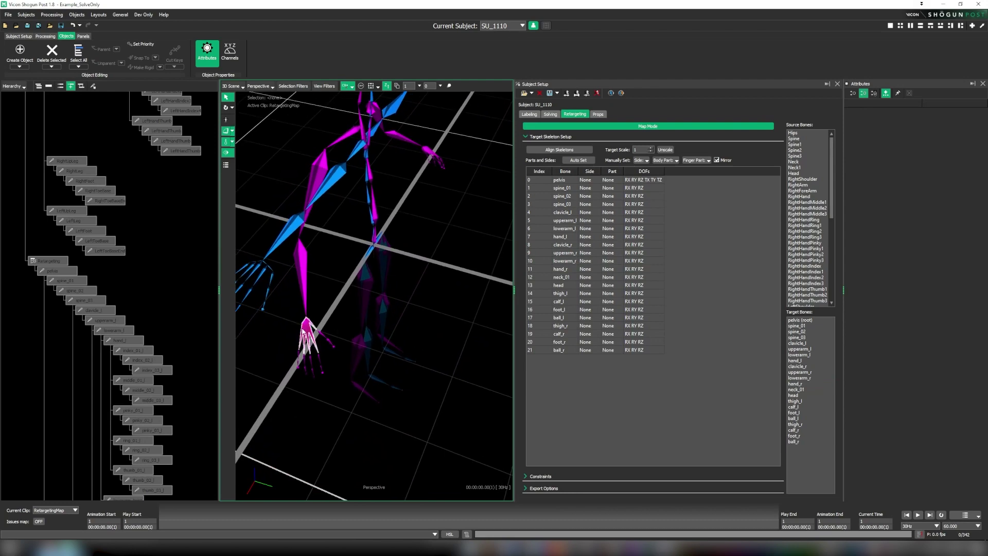
pyautogui.click(302, 332)
pyautogui.rightClick(326, 283)
pyautogui.click(352, 311)
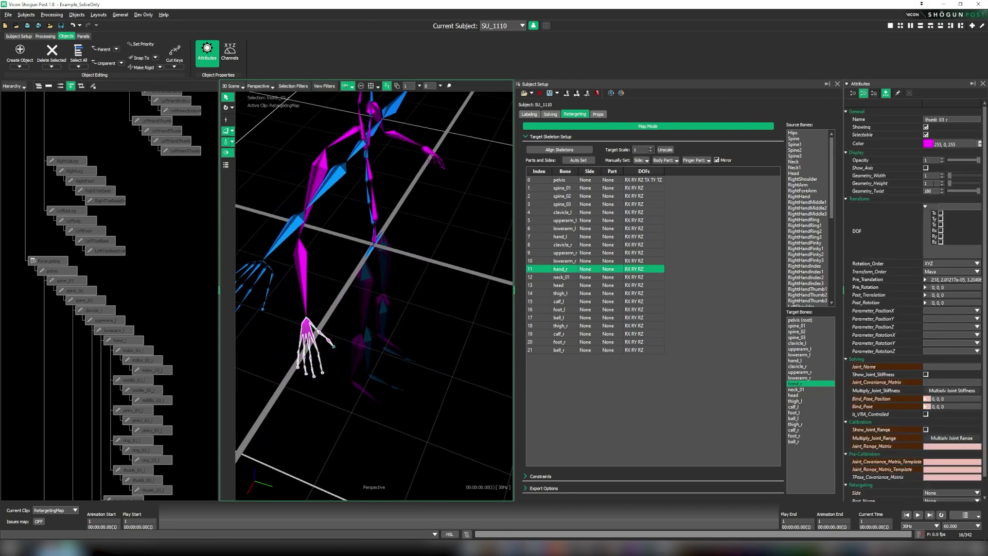
pyautogui.moveTo(933, 191); pyautogui.dragTo(900, 192)
pyautogui.write('0')
pyautogui.press('Return')
# Limit lowerarm_l and lowerarm_r to Z rotation by disabling their Rx and Ry DOFs.
pyautogui.keyDown('alt'); pyautogui.moveTo(356, 258); pyautogui.dragTo(335, 194); pyautogui.keyUp('alt')
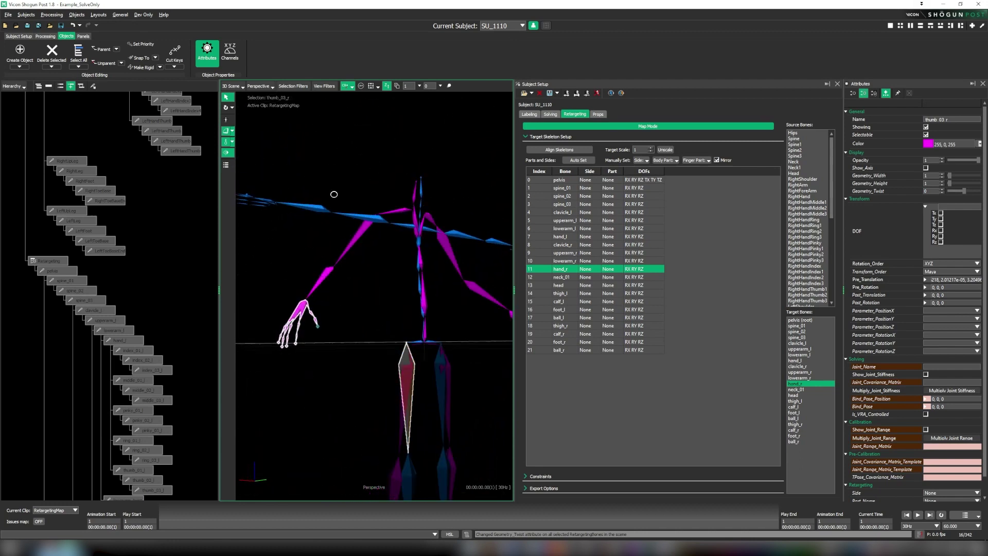
pyautogui.click(455, 268)
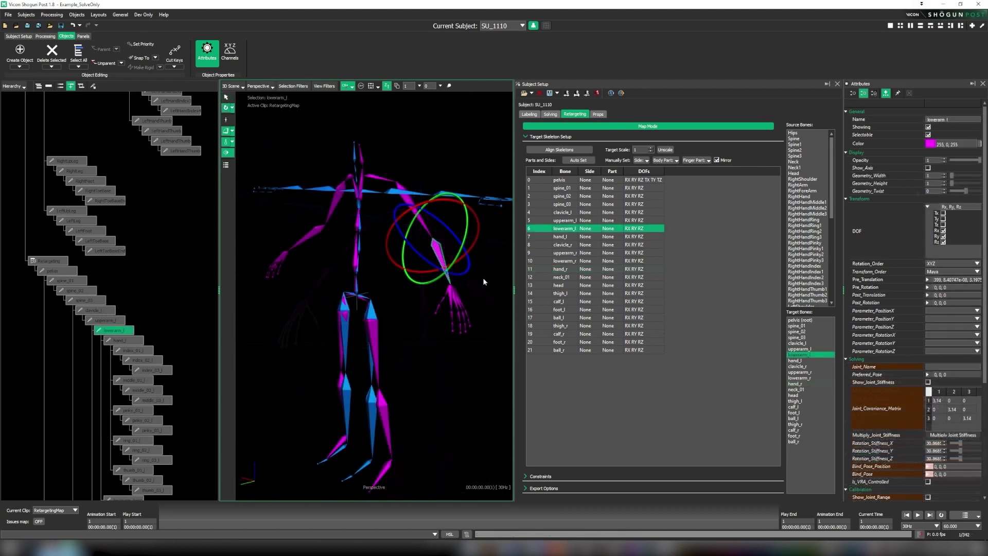
pyautogui.keyDown('alt'); pyautogui.moveTo(484, 279); pyautogui.dragTo(460, 321); pyautogui.keyUp('alt')
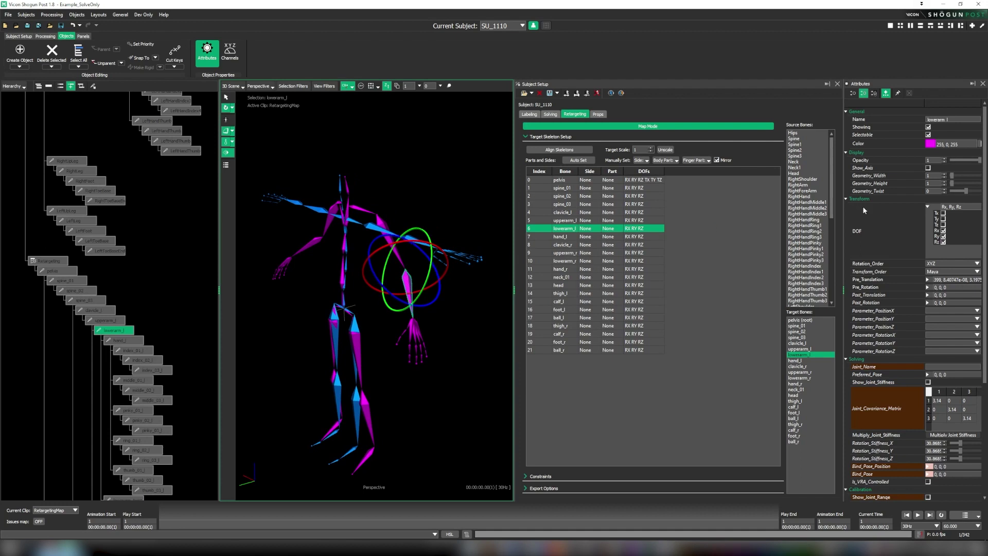
pyautogui.click(943, 230)
pyautogui.click(943, 236)
pyautogui.click(308, 250)
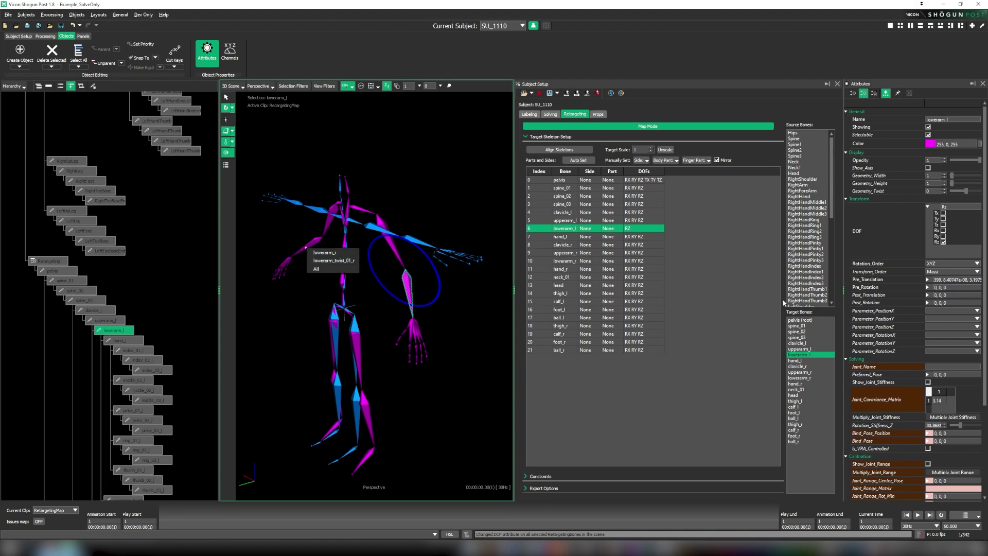
pyautogui.click(327, 253)
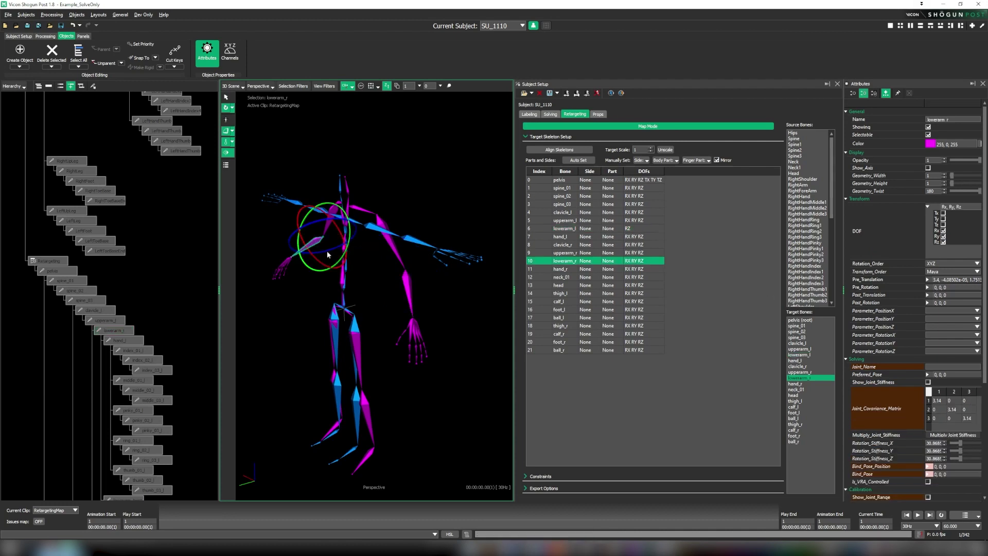
pyautogui.click(943, 230)
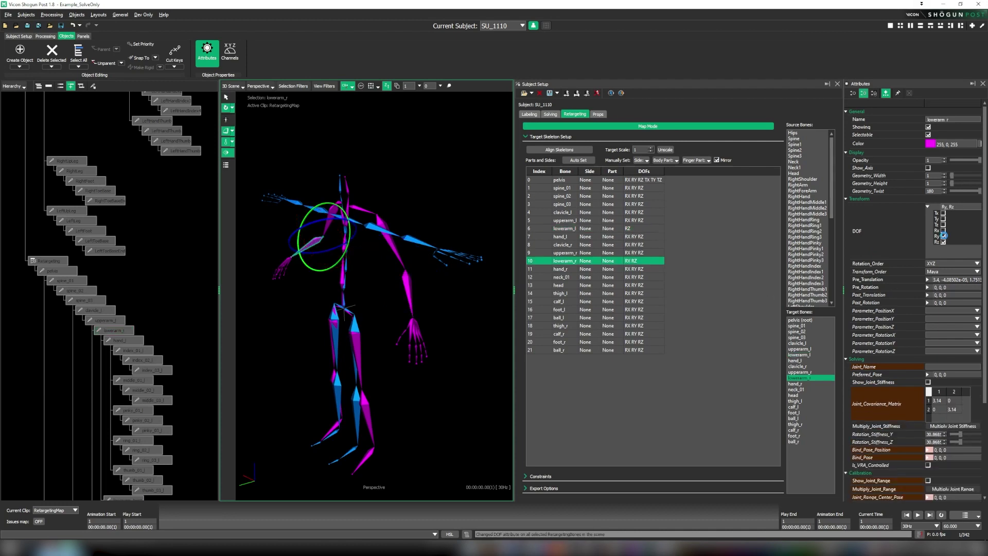
pyautogui.click(943, 236)
# Disable the Rx and Ry DOFs on both calf bones and both ball bones, leaving only Rz.
pyautogui.keyDown('alt'); pyautogui.moveTo(421, 380); pyautogui.dragTo(449, 377); pyautogui.keyUp('alt')
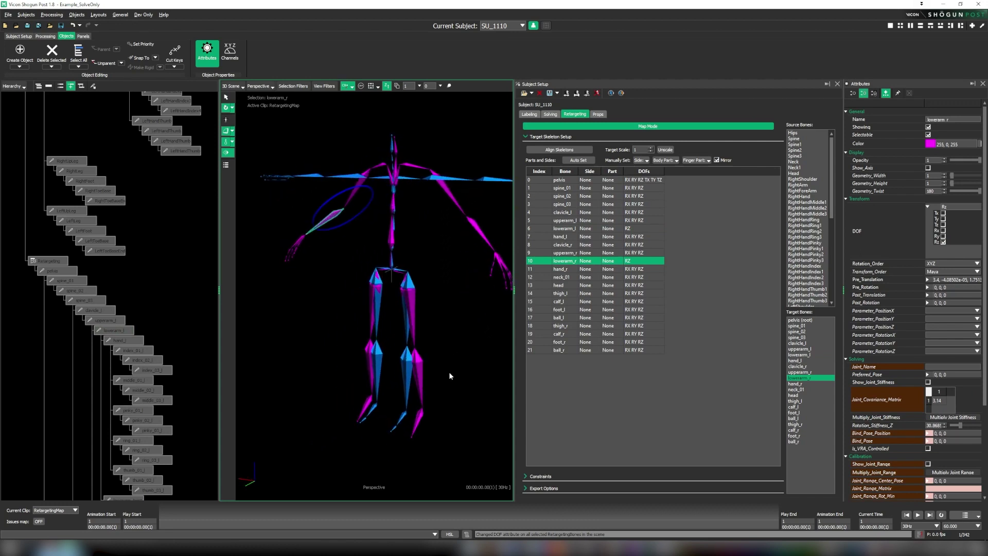
pyautogui.click(419, 369)
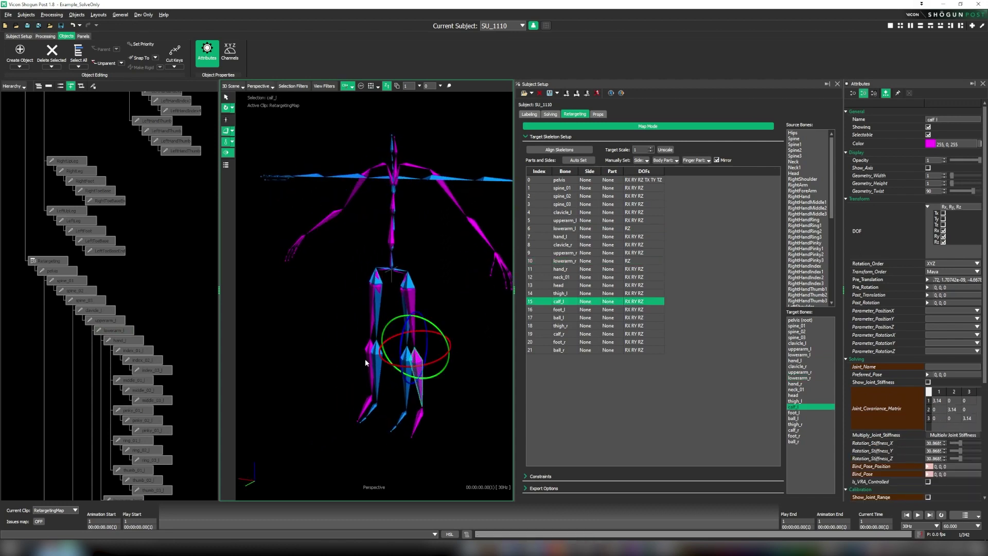
pyautogui.keyDown('ctrl'); pyautogui.click(365, 359); pyautogui.keyUp('ctrl')
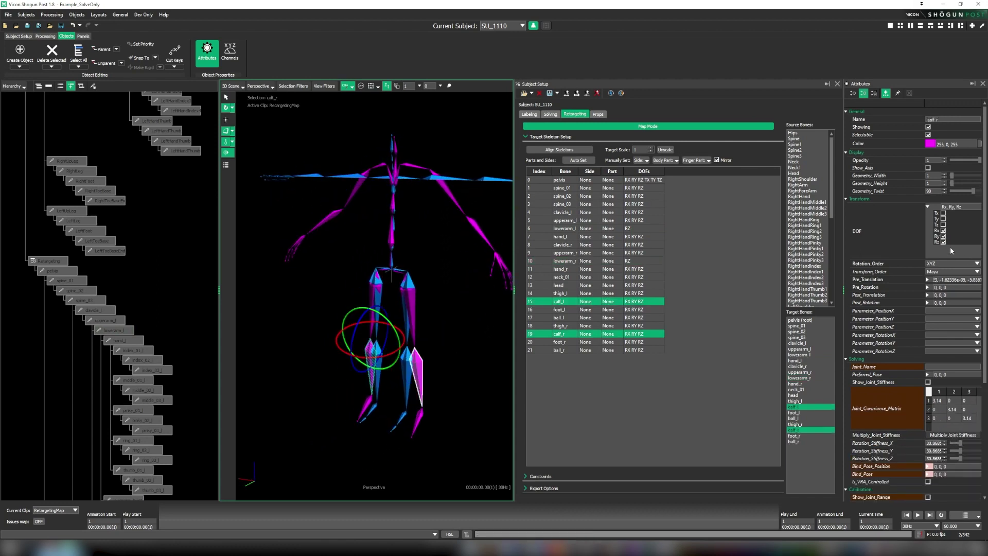
pyautogui.click(944, 230)
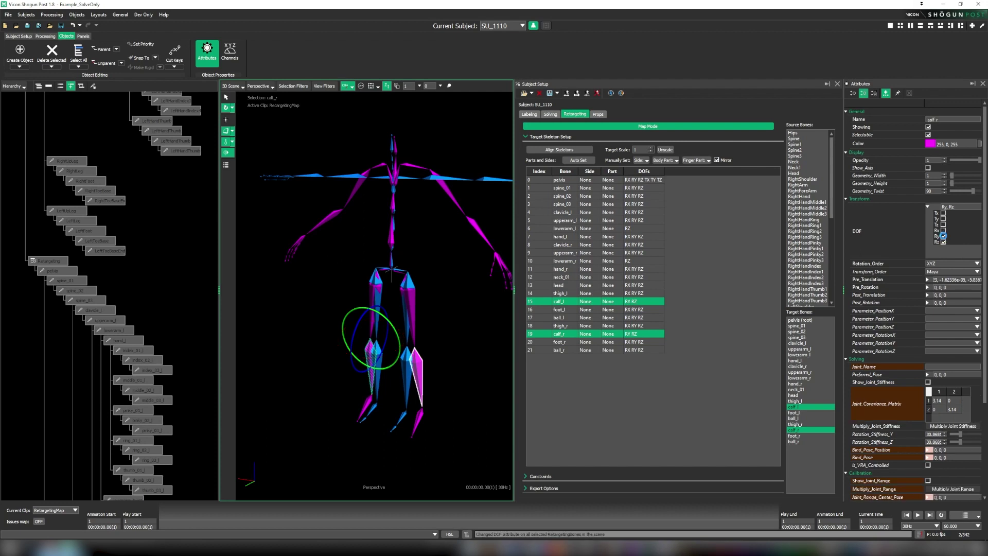
pyautogui.click(943, 236)
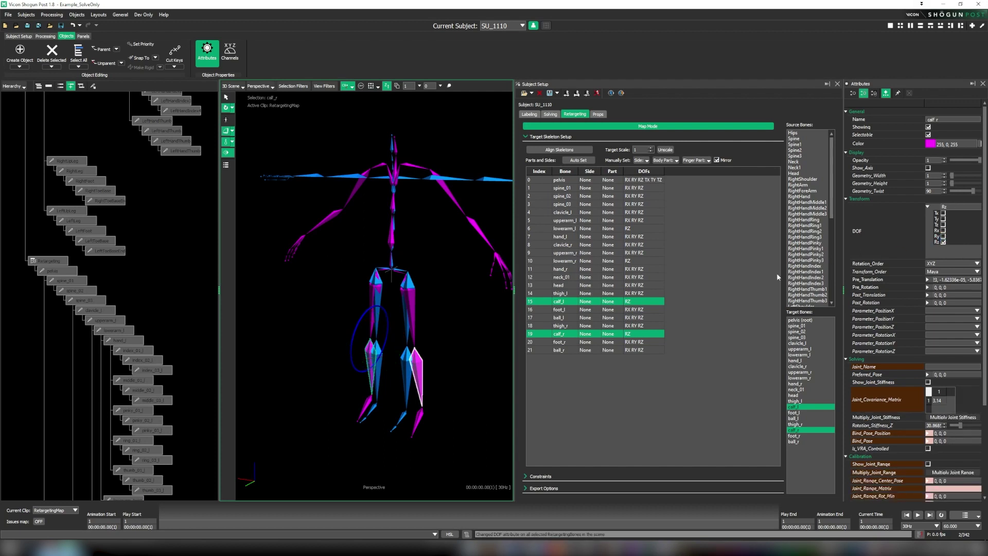
pyautogui.click(565, 319)
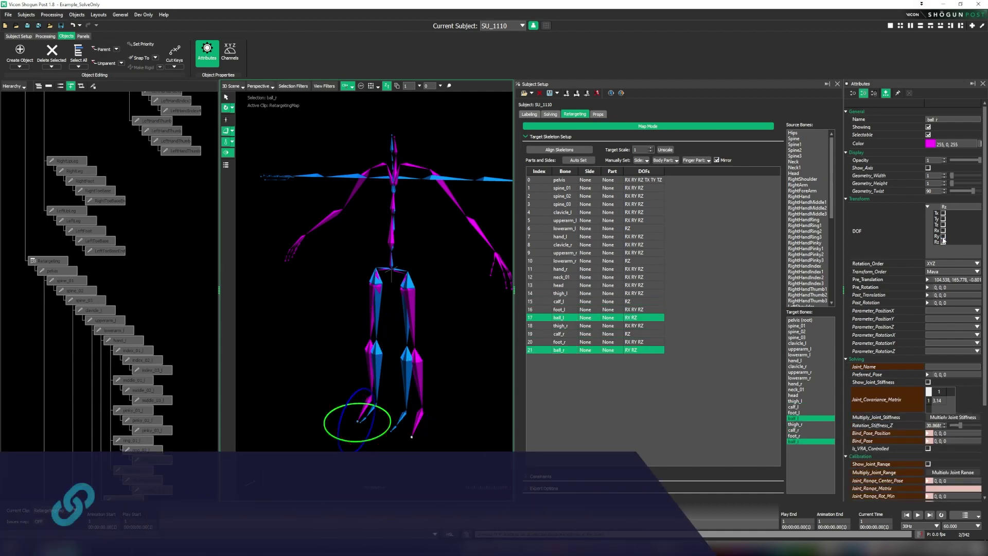
pyautogui.click(464, 339)
# Rotate the target skeleton's limbs to match the source skeleton's T-pose, closing the Attributes panel to enlarge the 3D view.
pyautogui.keyDown('alt'); pyautogui.moveTo(453, 201); pyautogui.dragTo(424, 289, button='middle'); pyautogui.keyUp('alt')
pyautogui.click(430, 236)
pyautogui.moveTo(434, 270); pyautogui.dragTo(457, 258)
pyautogui.scroll(-3, 458, 232)
pyautogui.click(982, 84)
pyautogui.moveTo(257, 288); pyautogui.dragTo(132, 280)
pyautogui.keyDown('alt'); pyautogui.moveTo(321, 222); pyautogui.dragTo(334, 298); pyautogui.keyUp('alt')
pyautogui.moveTo(426, 313); pyautogui.dragTo(463, 296)
pyautogui.click(465, 312)
pyautogui.click(479, 349)
pyautogui.click(505, 255)
pyautogui.keyDown('alt'); pyautogui.moveTo(468, 257); pyautogui.dragTo(480, 307); pyautogui.keyUp('alt')
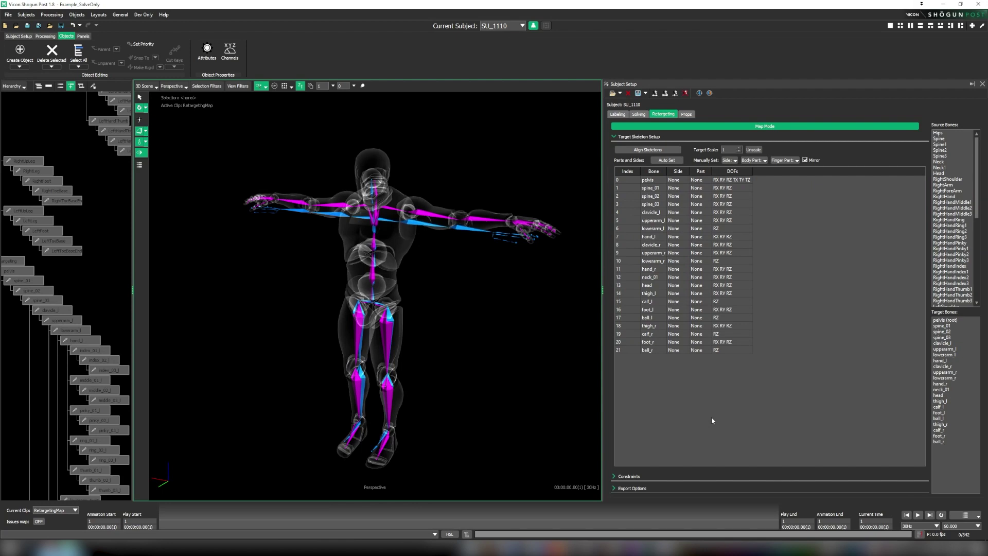
# Auto-set the parts and sides of the target bones, and assign the Head body part to the head bone.
pyautogui.click(667, 160)
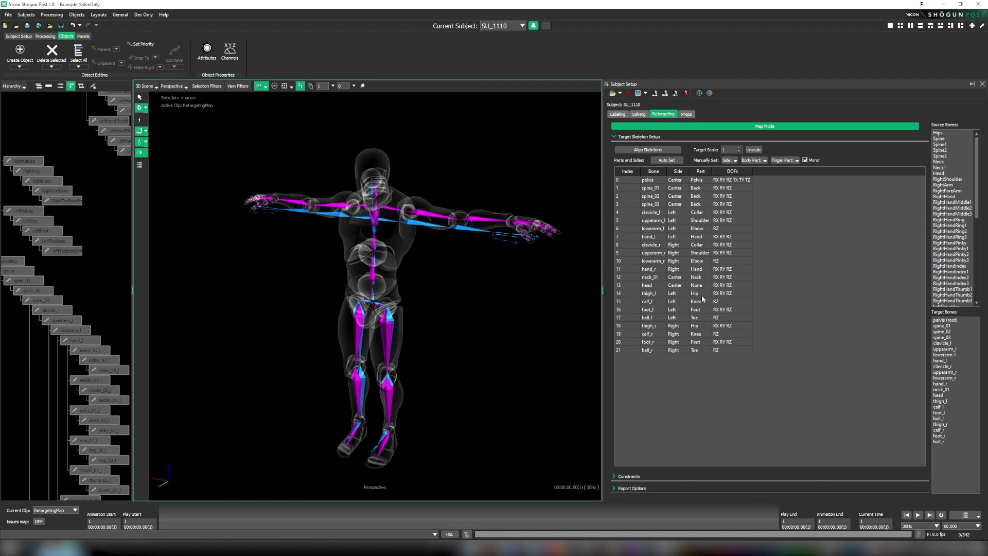
pyautogui.click(655, 287)
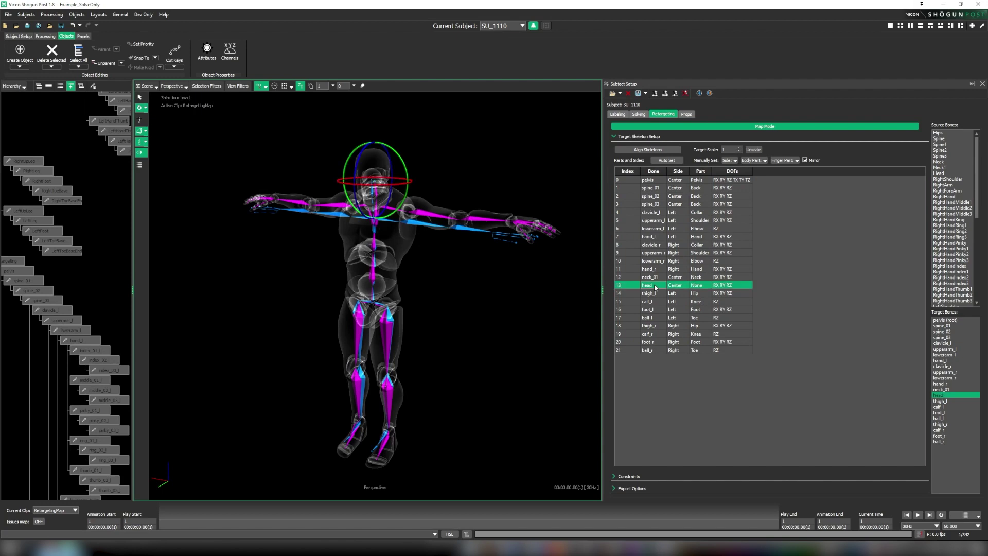
pyautogui.click(748, 160)
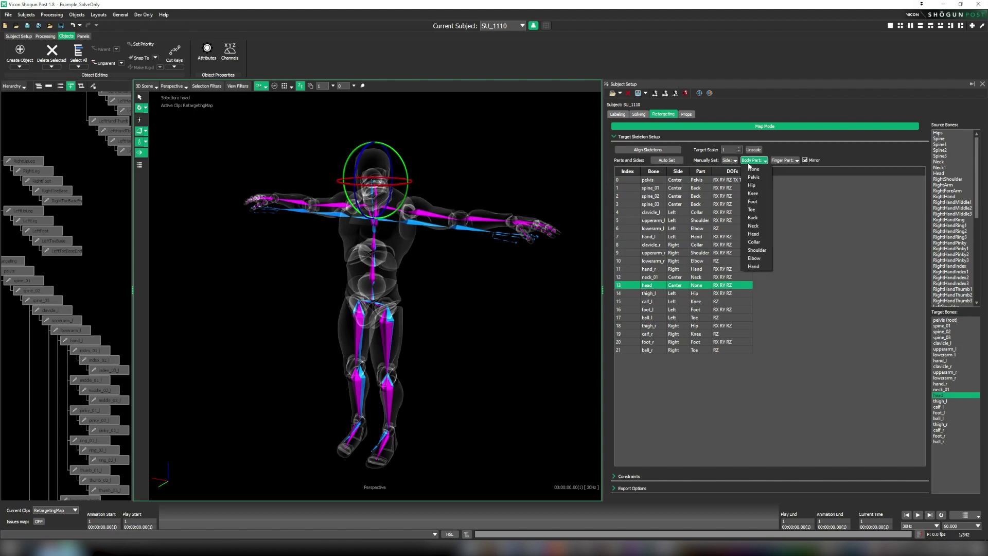
pyautogui.click(757, 232)
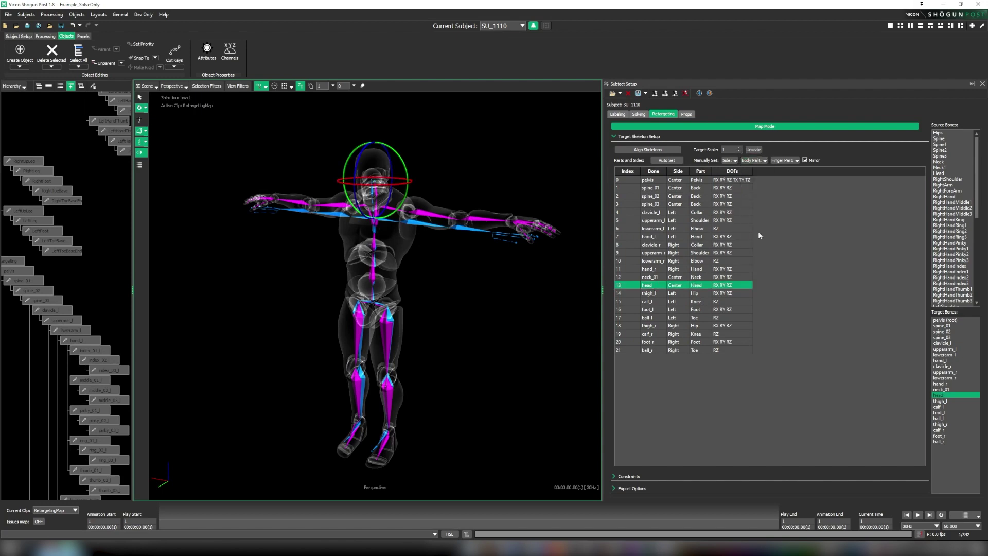
pyautogui.click(548, 317)
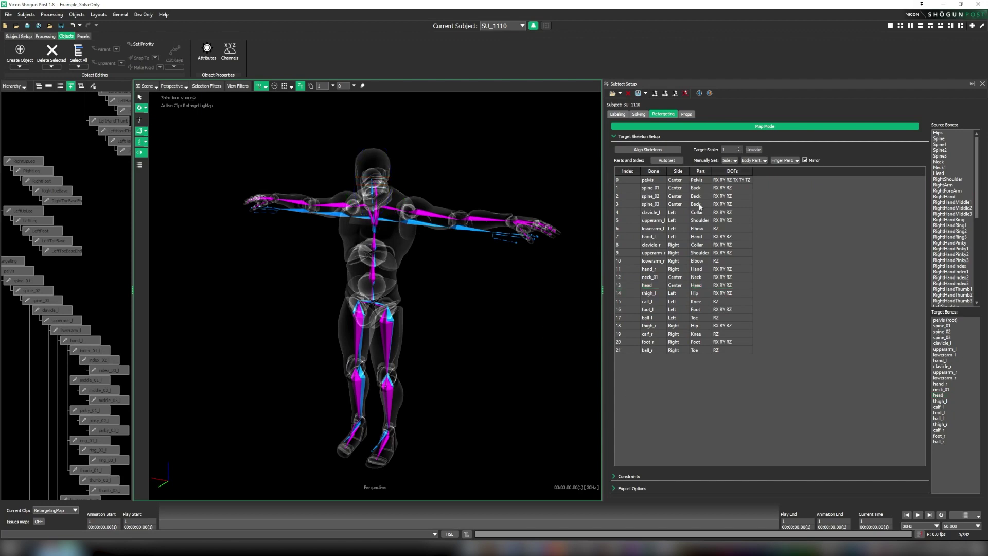
# Auto-create the retargeting constraints between the source and target bones.
pyautogui.click(638, 137)
pyautogui.click(638, 149)
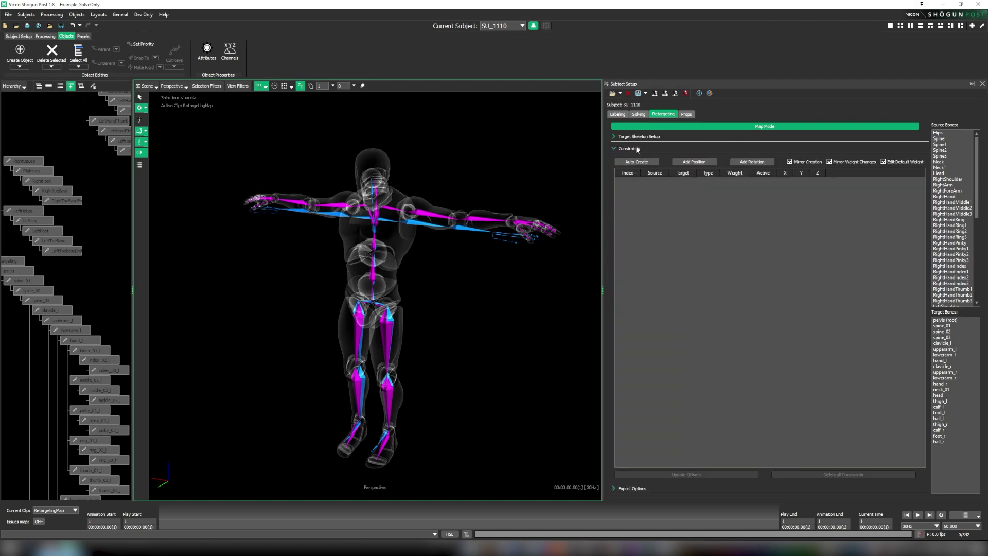
pyautogui.click(638, 161)
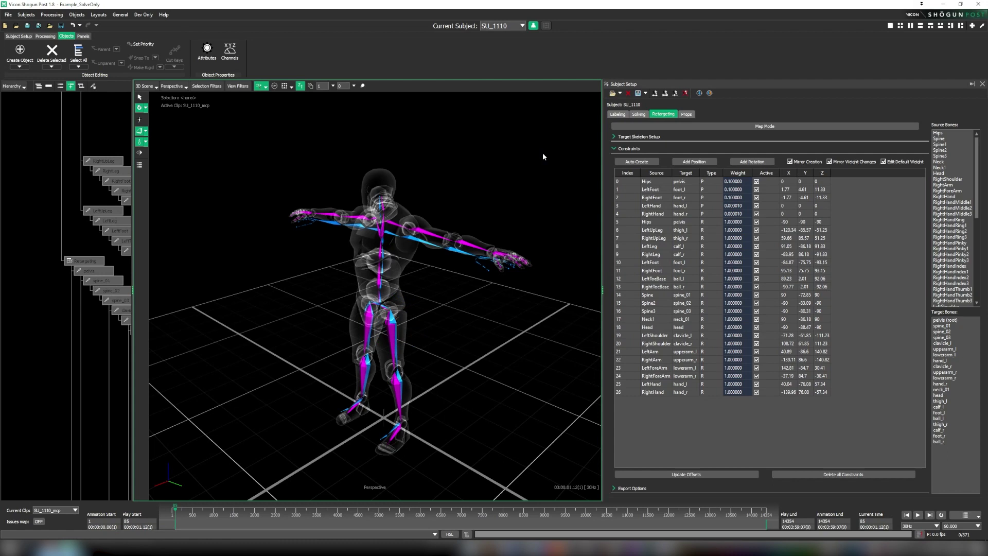
# Turn Map Mode back on and move the target skeleton's pelvis slightly upward with the translate manipulator.
pyautogui.click(764, 127)
pyautogui.keyDown('alt'); pyautogui.moveTo(375, 335); pyautogui.dragTo(280, 326); pyautogui.keyUp('alt')
pyautogui.keyDown('alt'); pyautogui.moveTo(280, 326); pyautogui.dragTo(437, 336, button='right'); pyautogui.keyUp('alt')
pyautogui.keyDown('alt'); pyautogui.moveTo(438, 336); pyautogui.dragTo(440, 312, button='middle'); pyautogui.keyUp('alt')
pyautogui.keyDown('alt'); pyautogui.moveTo(440, 312); pyautogui.dragTo(410, 312); pyautogui.keyUp('alt')
pyautogui.click(441, 302)
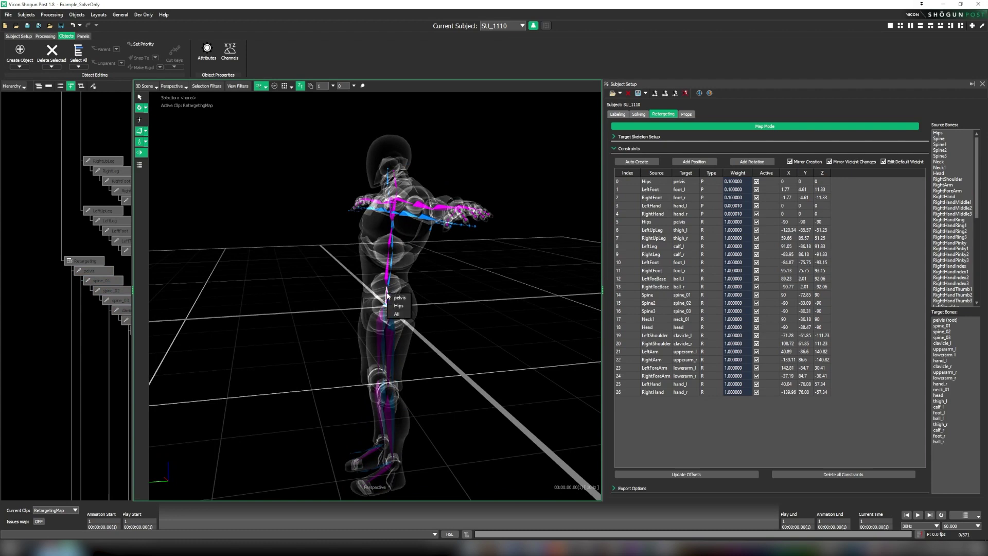
pyautogui.click(389, 308)
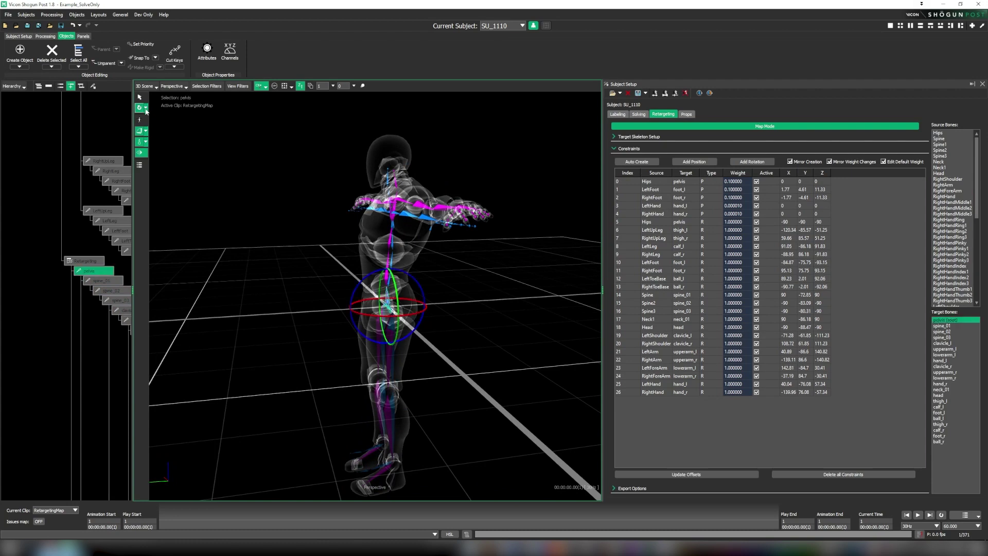
pyautogui.click(145, 108)
pyautogui.click(156, 111)
pyautogui.keyDown('alt'); pyautogui.moveTo(452, 307); pyautogui.dragTo(463, 275); pyautogui.keyUp('alt')
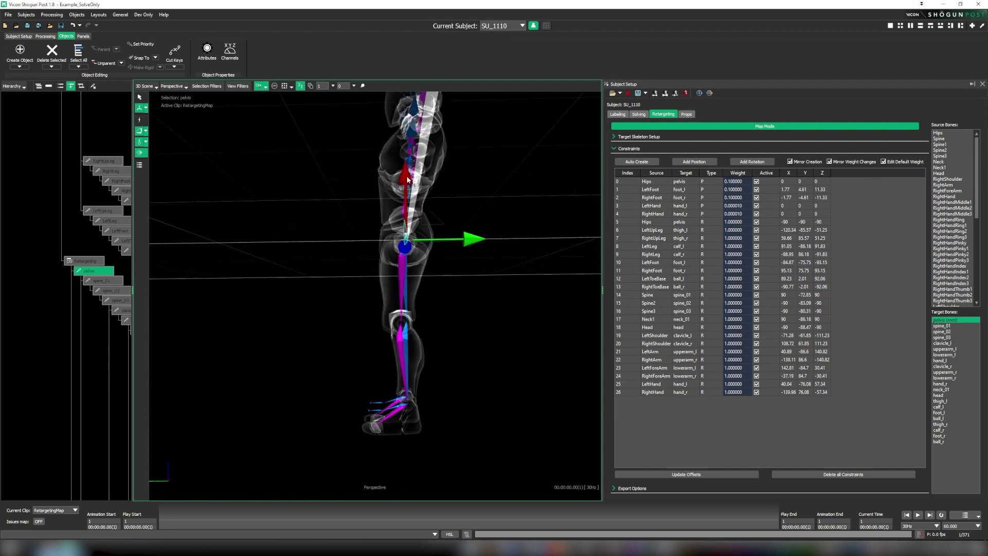
pyautogui.moveTo(408, 181); pyautogui.dragTo(408, 165)
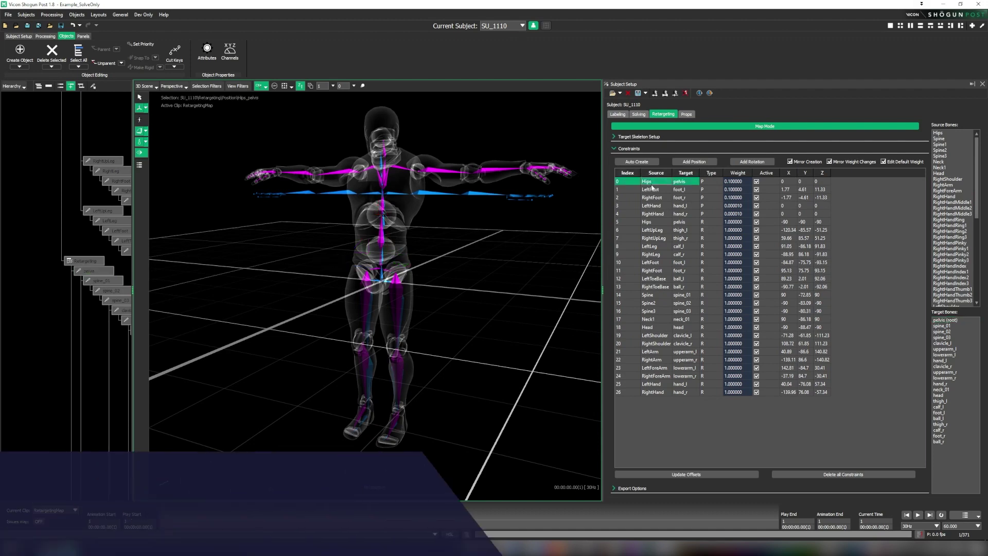
# Update the offsets of all constraints except the LeftHand and RightHand position constraints.
pyautogui.moveTo(649, 182); pyautogui.dragTo(658, 393)
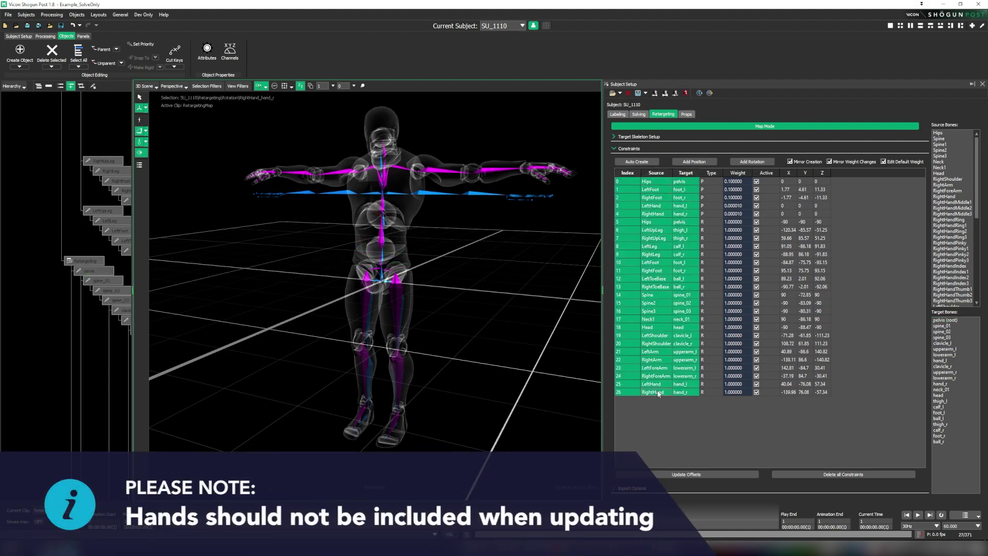
pyautogui.keyDown('ctrl'); pyautogui.click(654, 206); pyautogui.keyUp('ctrl')
pyautogui.keyDown('ctrl'); pyautogui.click(656, 214); pyautogui.keyUp('ctrl')
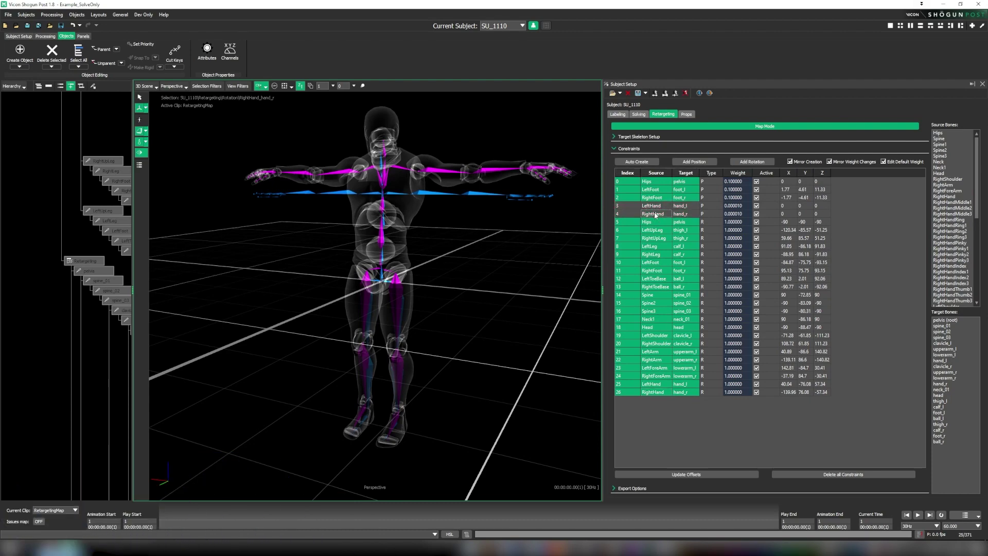
pyautogui.click(720, 475)
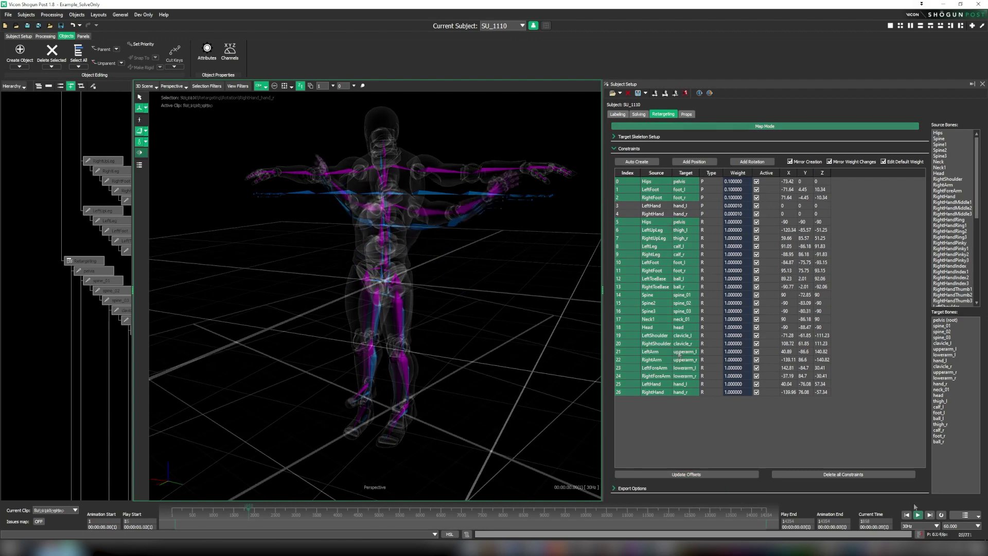